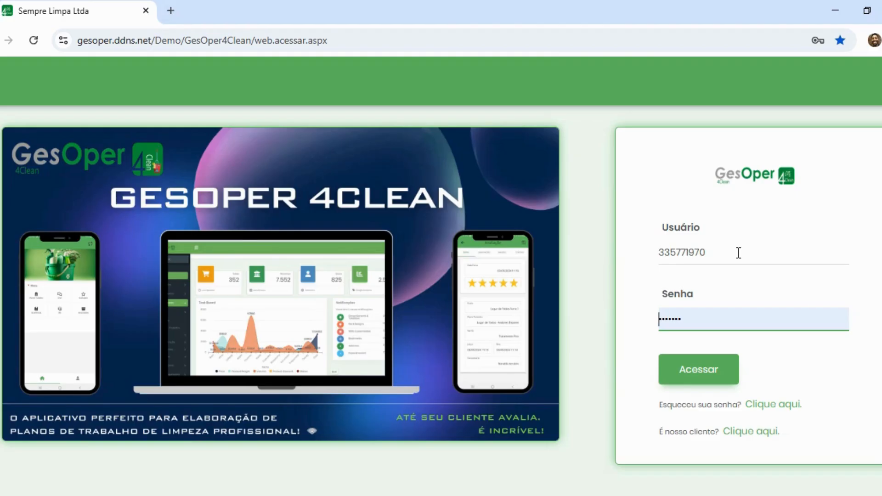
# Step: Sign in to the GesOper 4Clean demo with the credentials already filled in
pyautogui.click(703, 372)
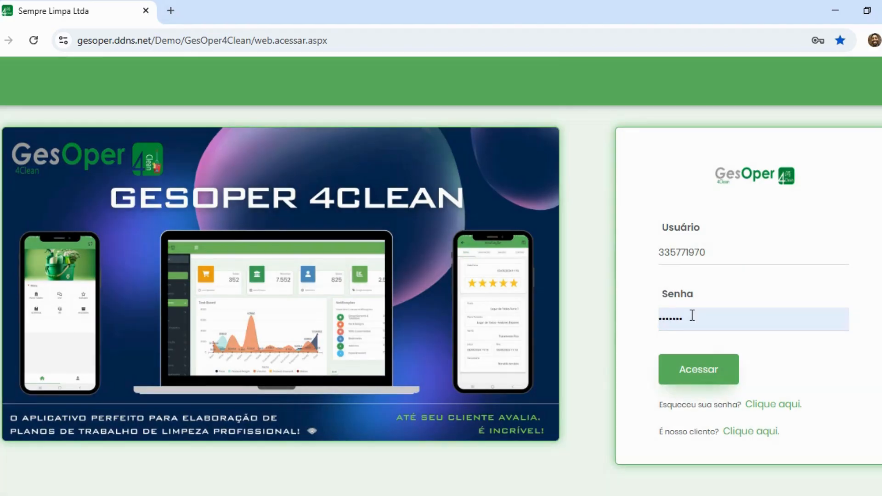
pyautogui.click(697, 373)
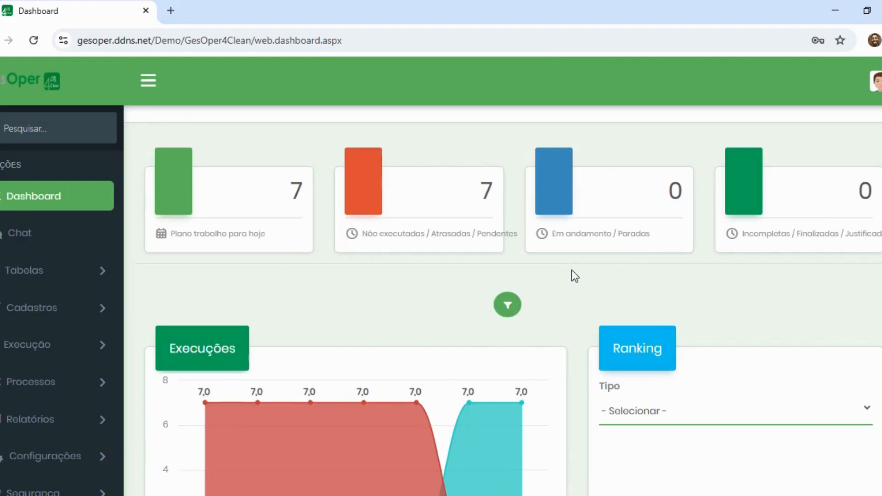
# Step: Review the Execuções chart and the ranking types offered on the dashboard, leaving the ranking unselected
pyautogui.scroll(-3, 571, 267)
pyautogui.scroll(-1, 571, 267)
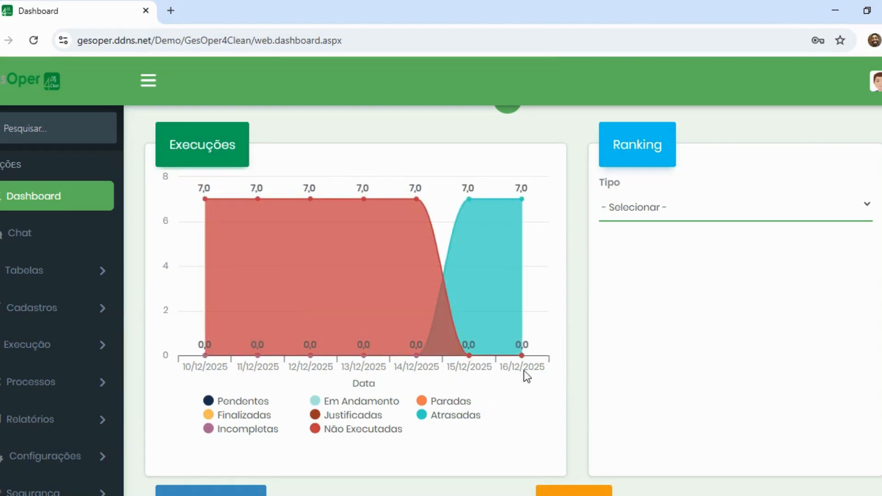
pyautogui.click(827, 217)
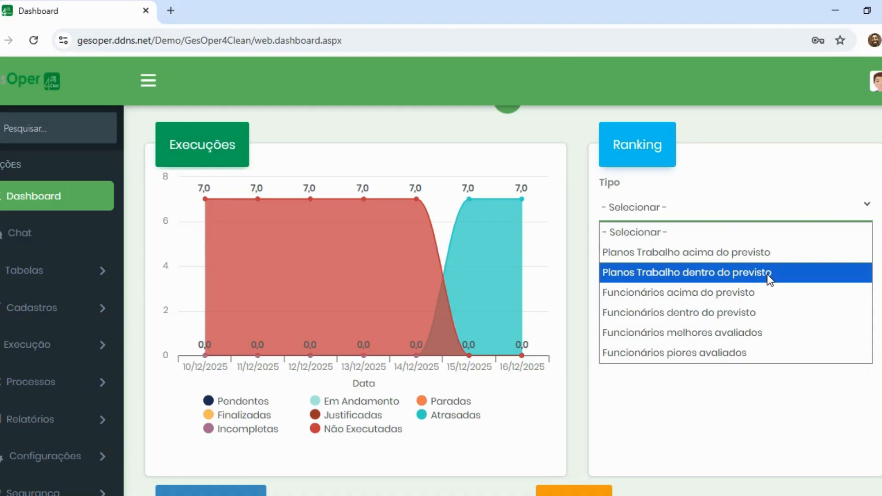
pyautogui.click(577, 406)
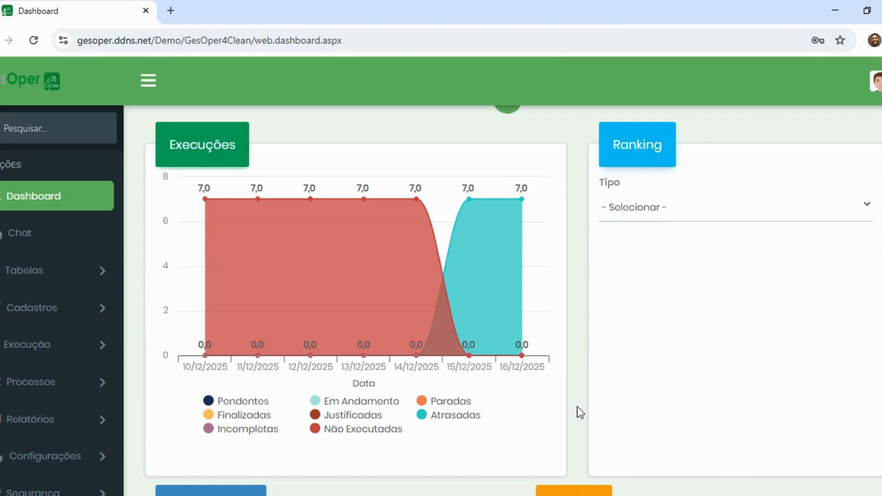
# Step: Examine the dashboard's Comparativo and Previsto charts and return to the summary cards
pyautogui.scroll(-5, 580, 346)
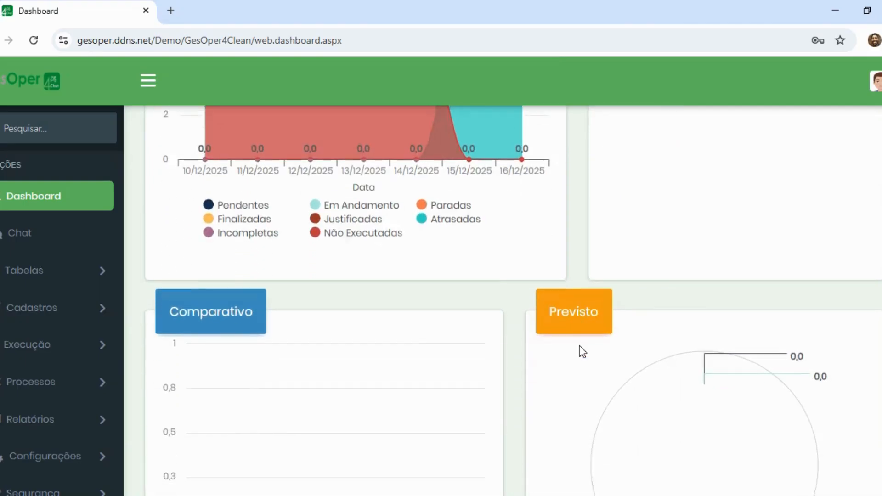
pyautogui.scroll(-1, 579, 345)
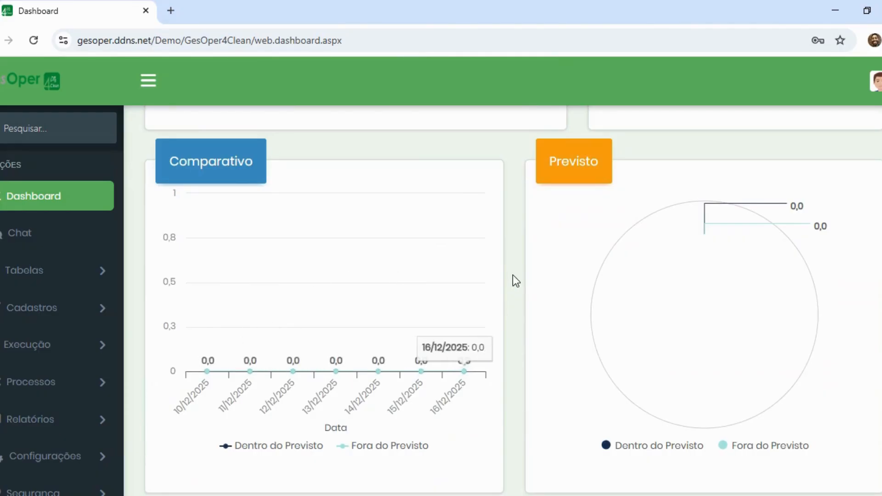
pyautogui.scroll(-1, 582, 197)
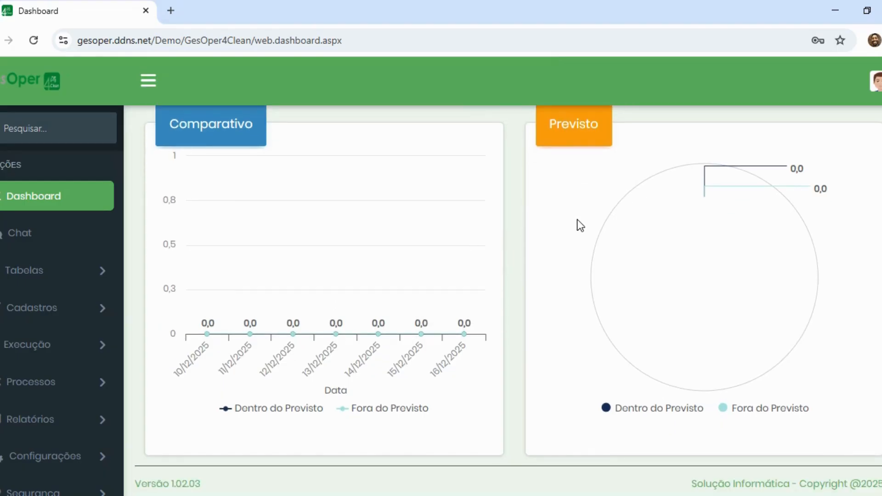
pyautogui.scroll(10, 577, 219)
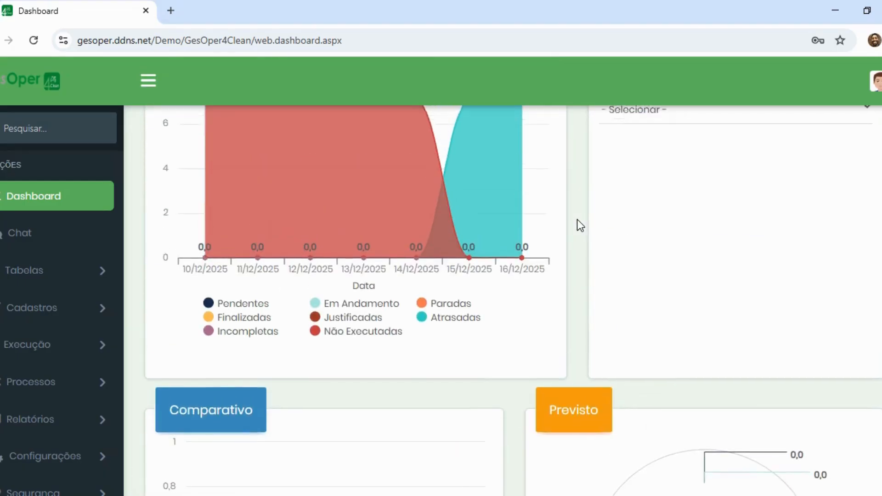
pyautogui.scroll(2, 577, 219)
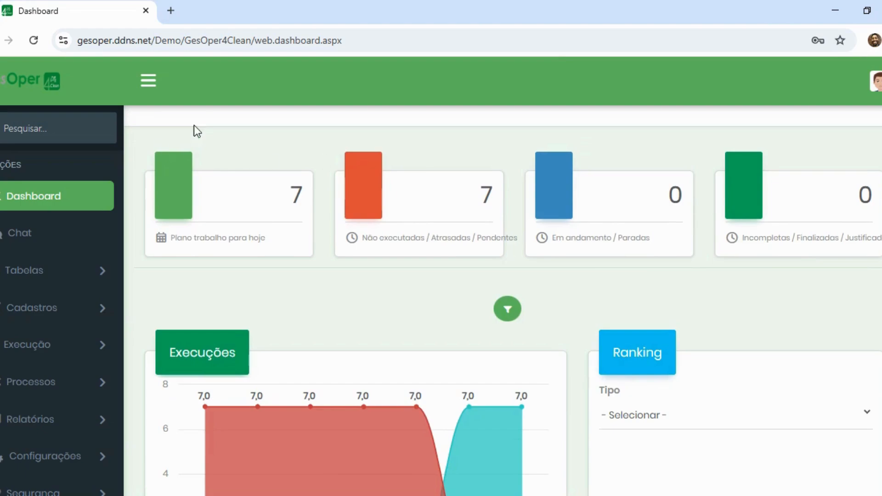
# Step: Open the Chat page, choose the first listed contact and review the message history
pyautogui.click(26, 242)
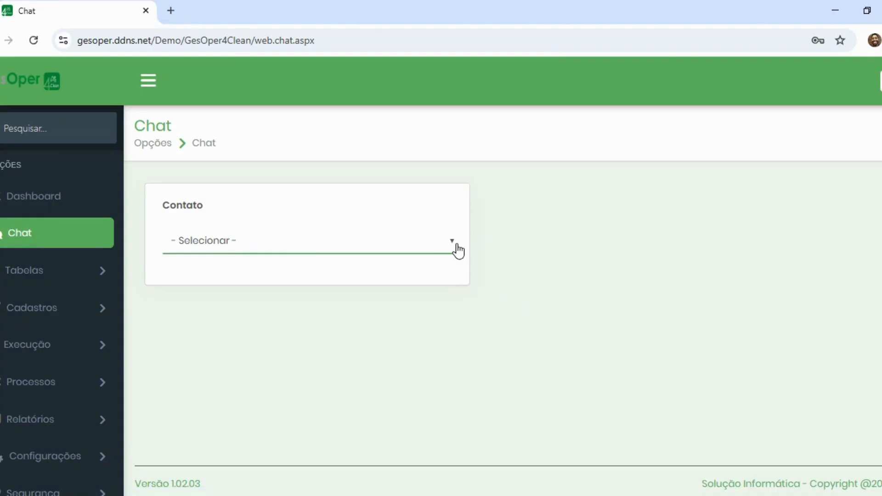
pyautogui.click(451, 250)
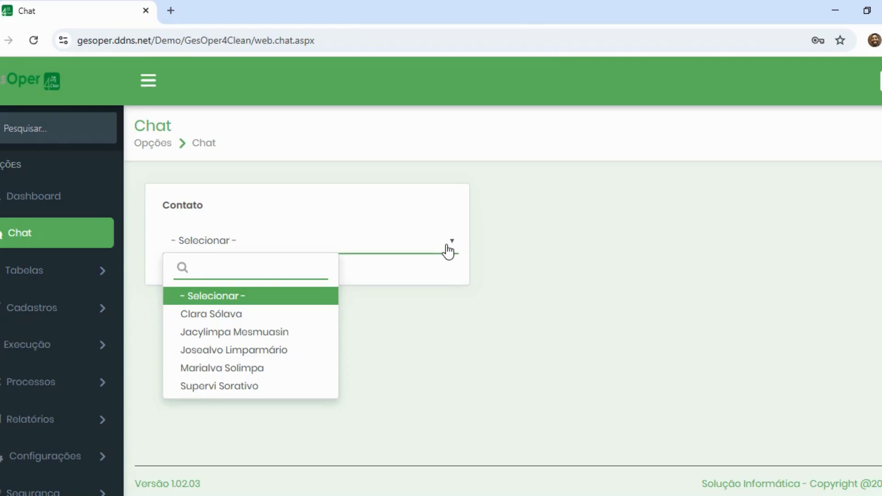
pyautogui.click(267, 317)
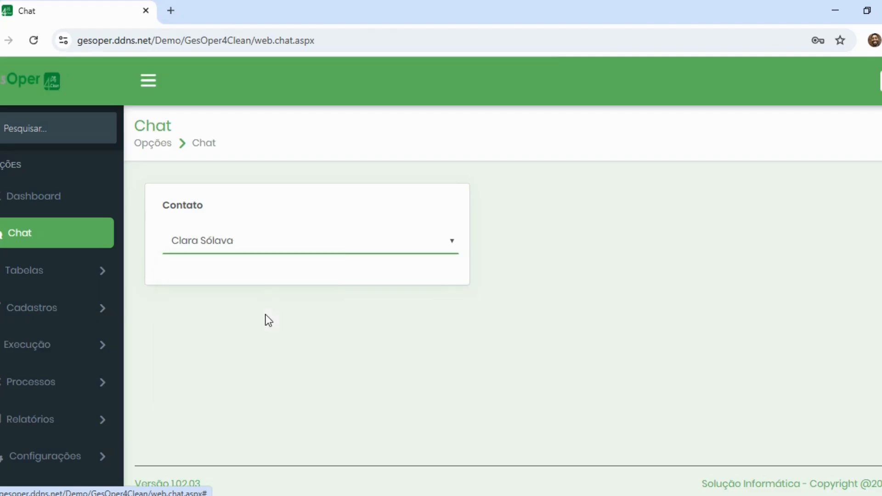
pyautogui.scroll(-3, 377, 308)
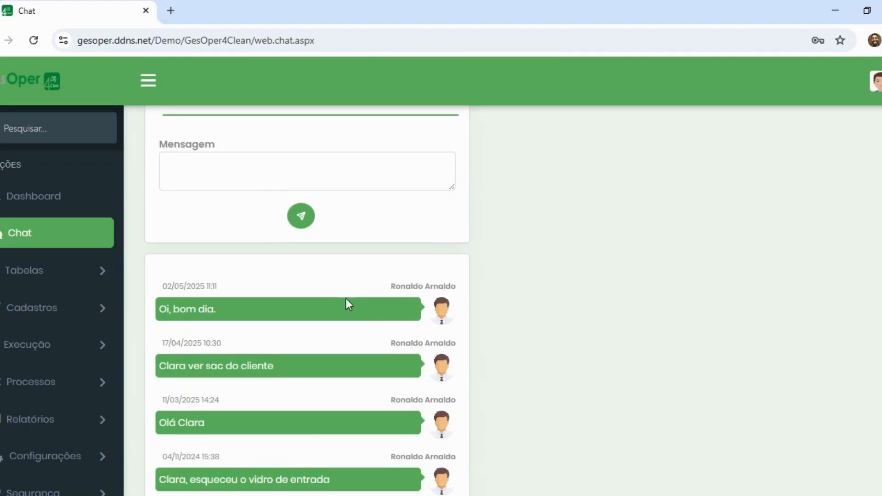
pyautogui.scroll(-3, 325, 286)
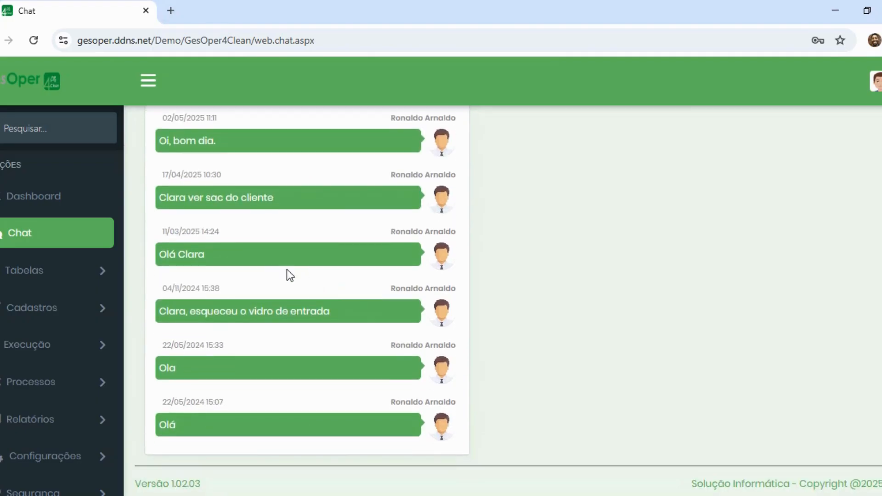
pyautogui.scroll(5, 322, 335)
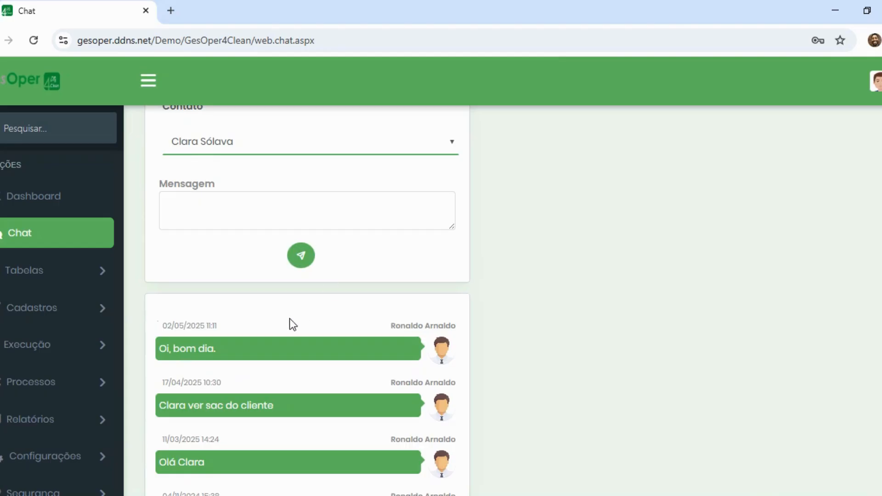
pyautogui.scroll(2, 276, 316)
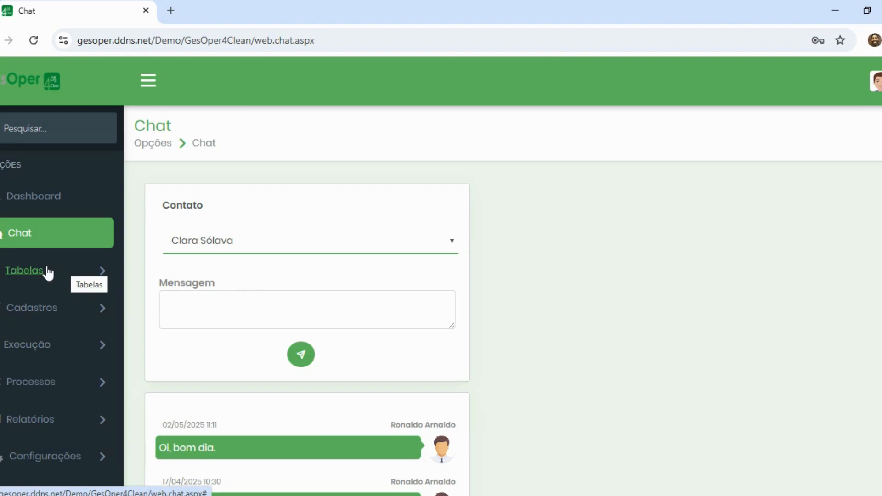
# Step: Open the Empresa record among the basic tables and review its general and address data
pyautogui.click(81, 276)
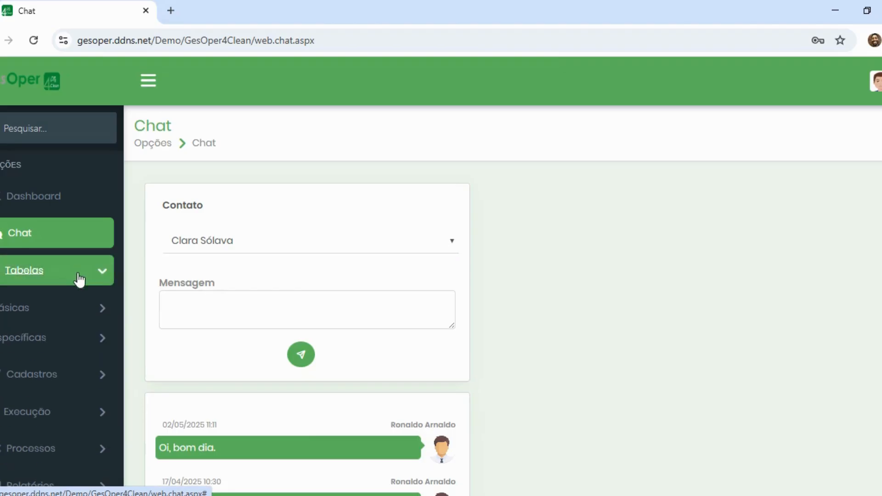
pyautogui.click(43, 316)
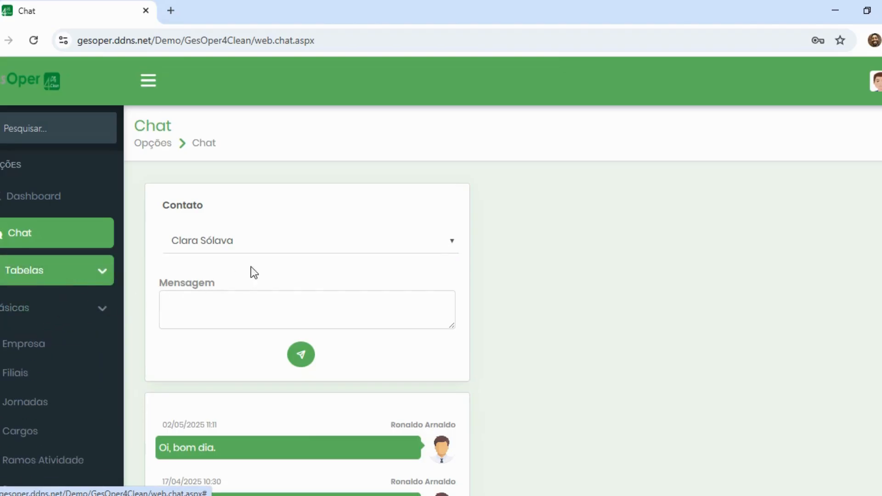
pyautogui.click(33, 348)
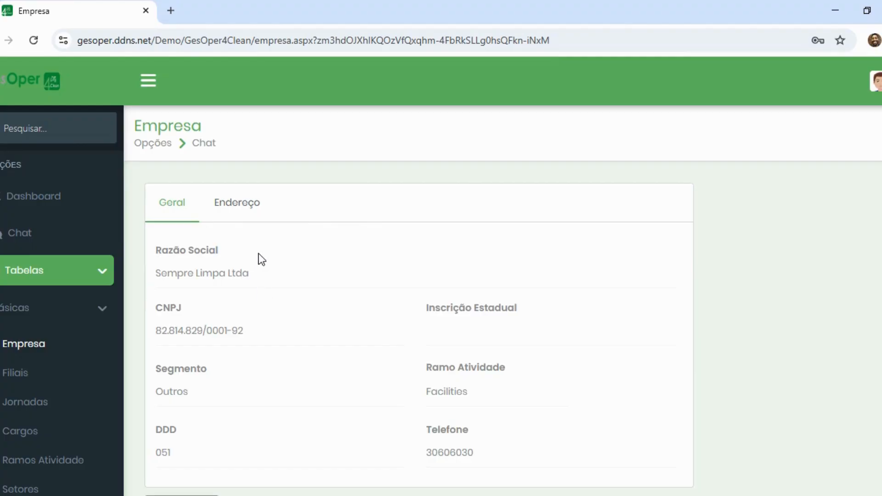
pyautogui.click(248, 204)
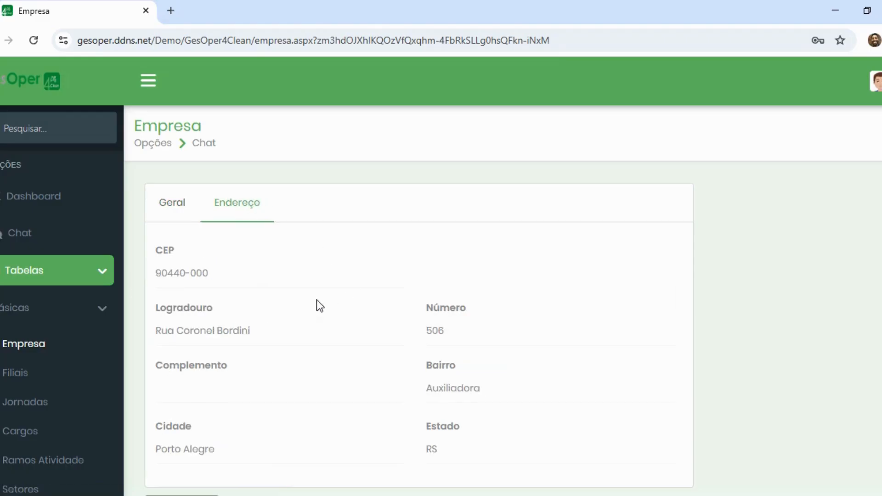
pyautogui.scroll(-2, 311, 294)
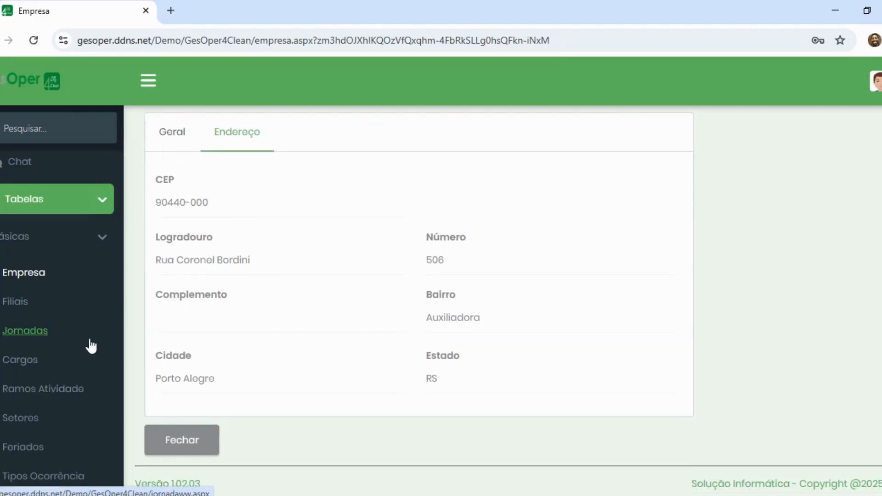
# Step: View the basic tables for Filiais and Jornadas
pyautogui.click(18, 304)
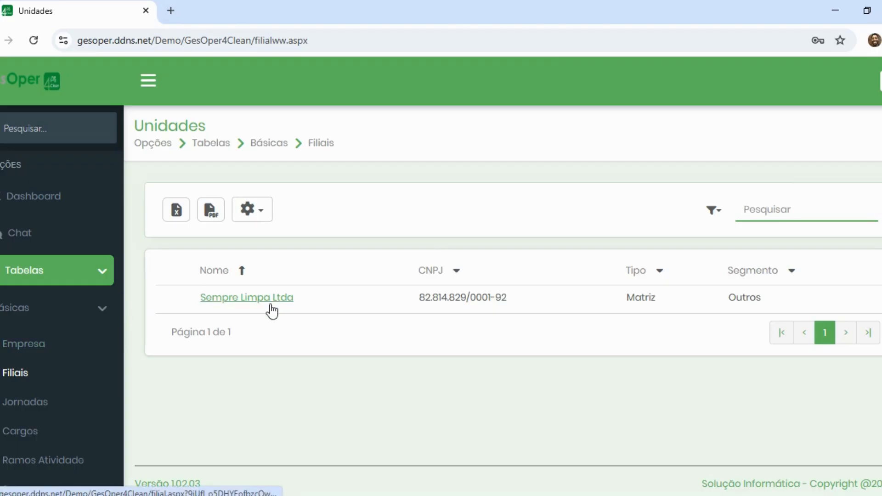
pyautogui.scroll(-2, 53, 354)
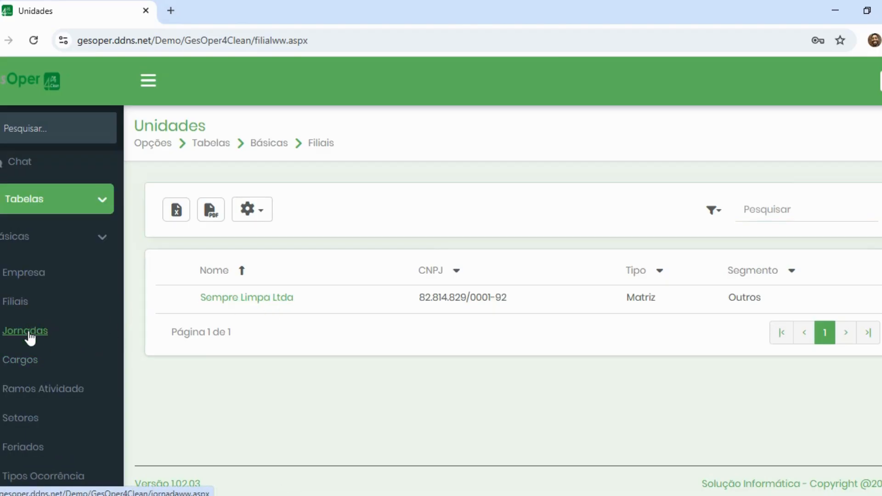
pyautogui.click(30, 335)
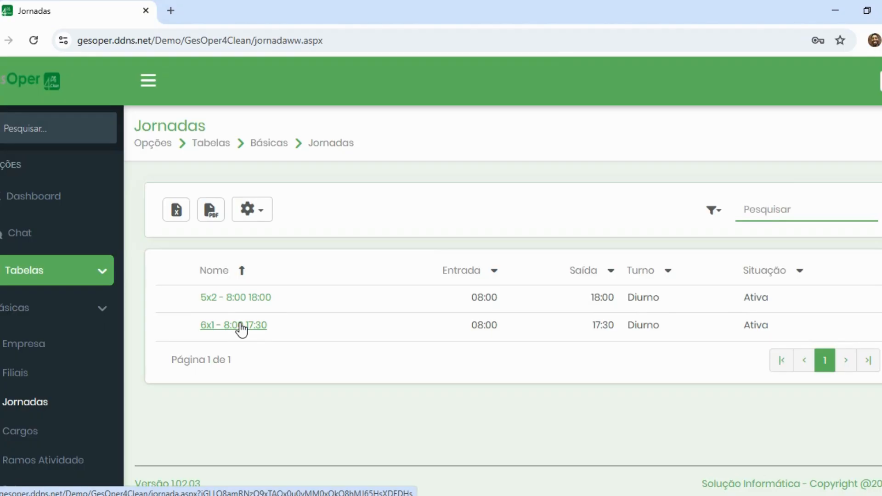
# Step: View the basic tables for Cargos and Ramos Atividade
pyautogui.scroll(-3, 45, 331)
pyautogui.click(41, 296)
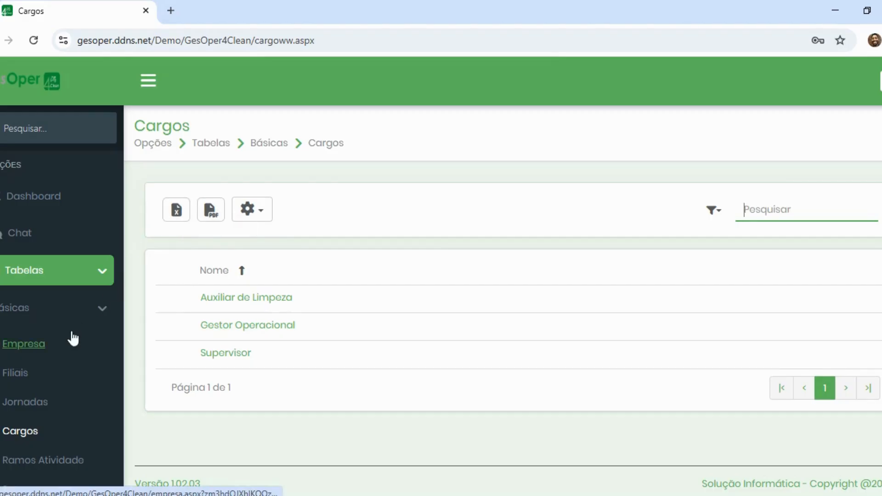
pyautogui.scroll(-3, 73, 339)
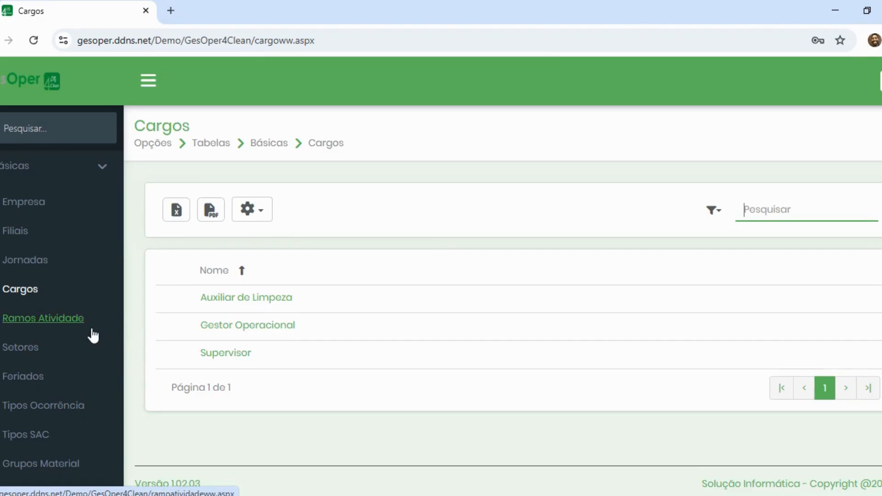
pyautogui.click(77, 318)
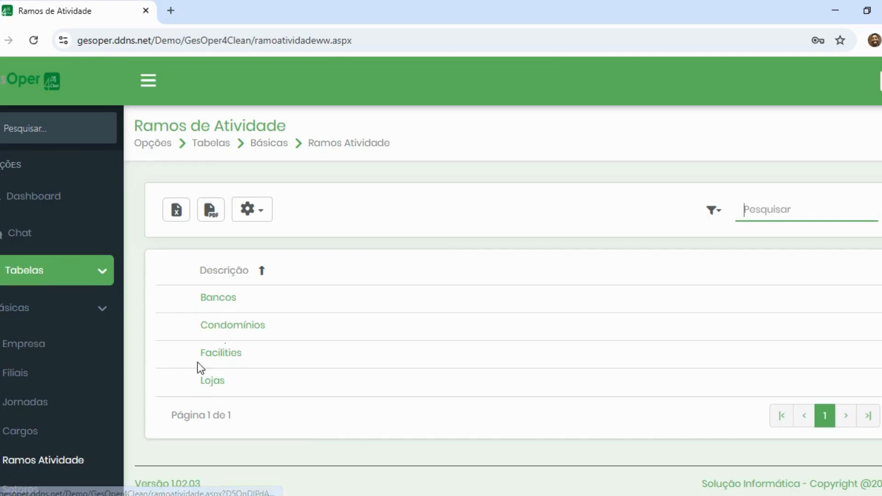
# Step: View the Setores table and review the full list of holidays in the Feriados table
pyautogui.scroll(-2, 57, 377)
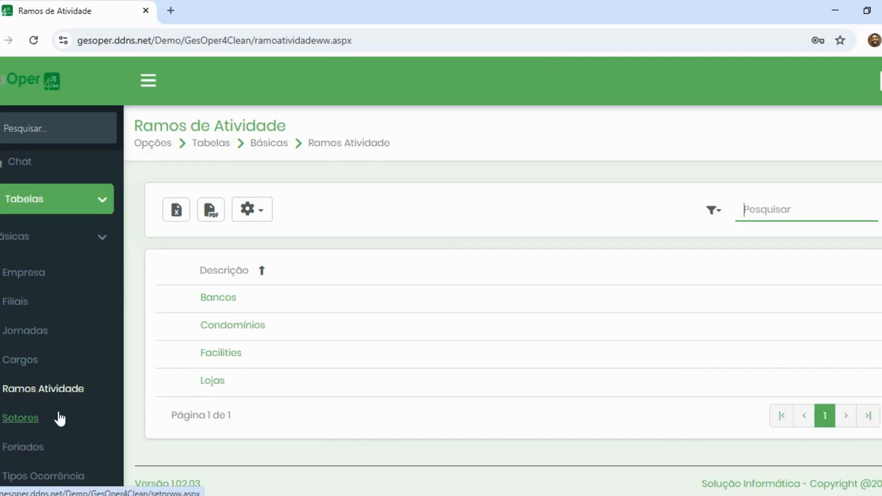
pyautogui.scroll(-2, 60, 416)
pyautogui.click(27, 349)
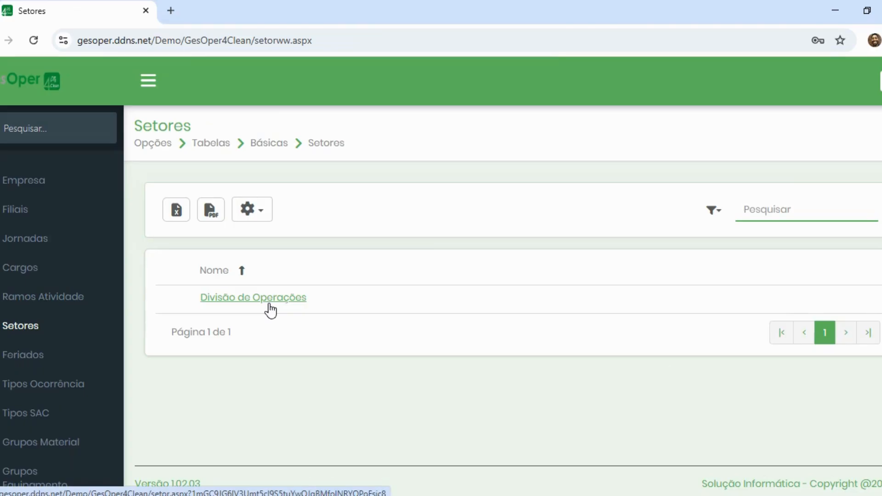
pyautogui.click(38, 358)
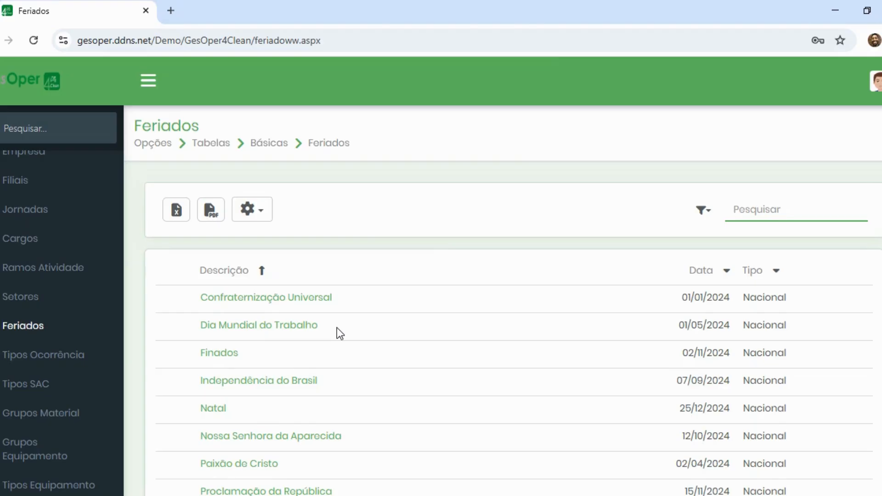
pyautogui.scroll(-3, 348, 297)
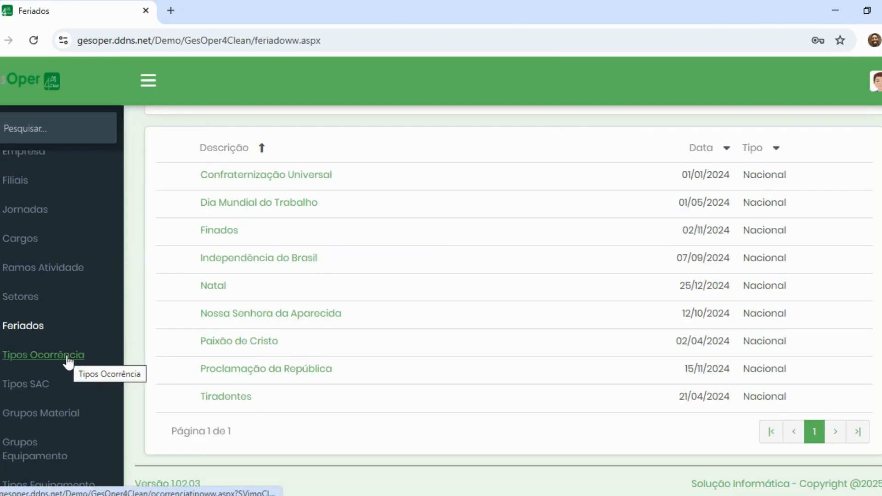
# Step: View the basic tables for Tipos SAC and Grupos Material
pyautogui.scroll(-2, 110, 318)
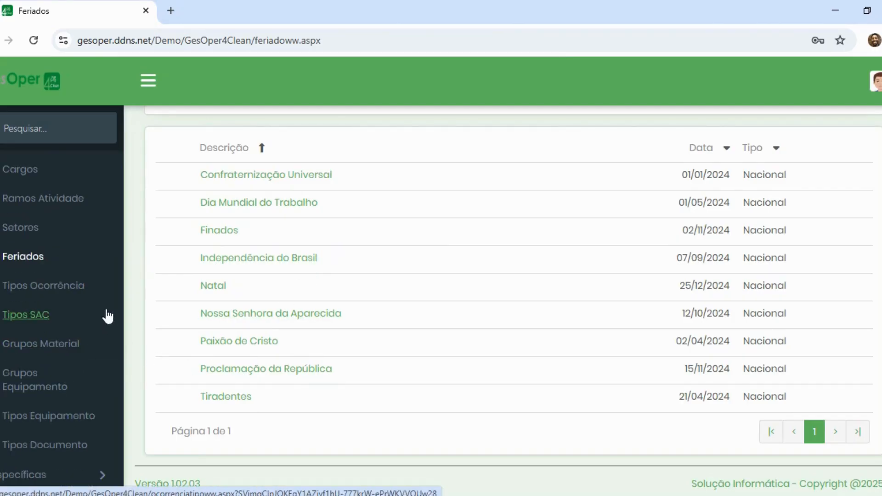
pyautogui.click(40, 321)
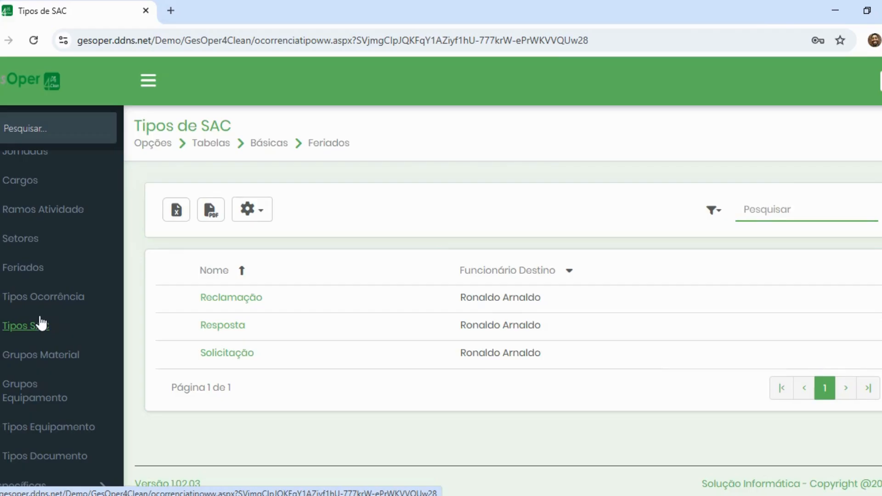
pyautogui.click(48, 357)
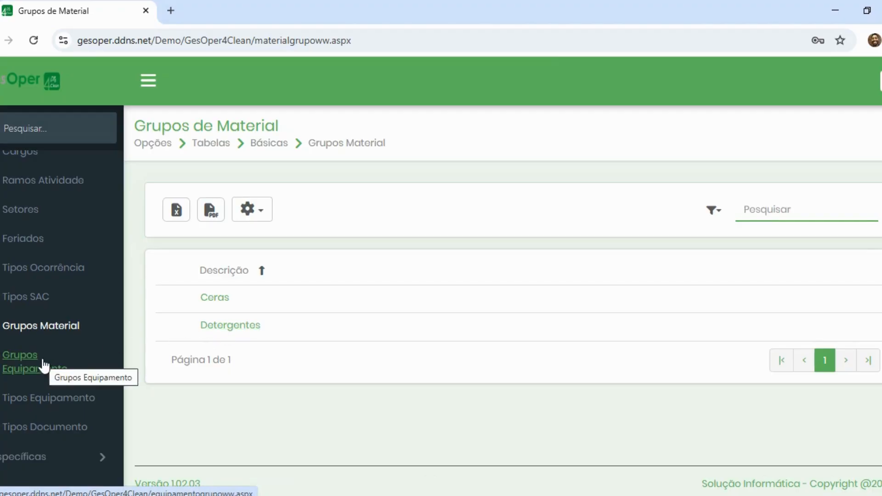
# Step: View the basic tables for Grupos Equipamento and Tipos Equipamento
pyautogui.scroll(-2, 43, 366)
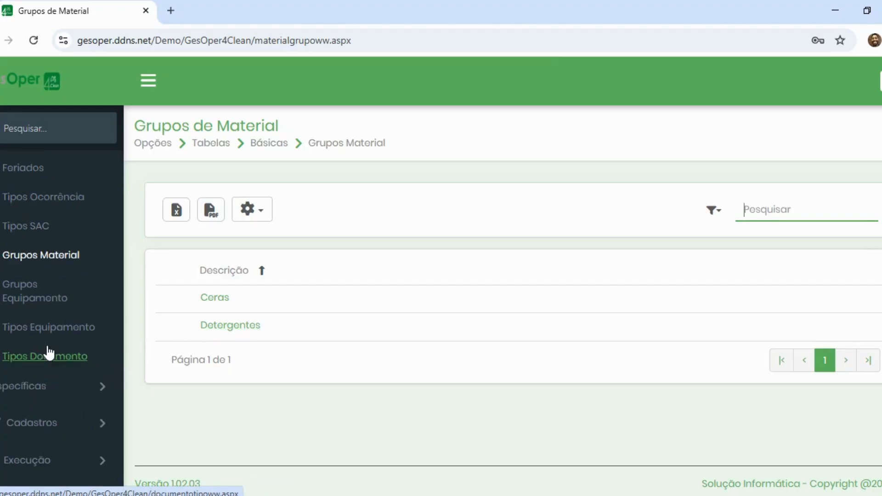
pyautogui.click(41, 300)
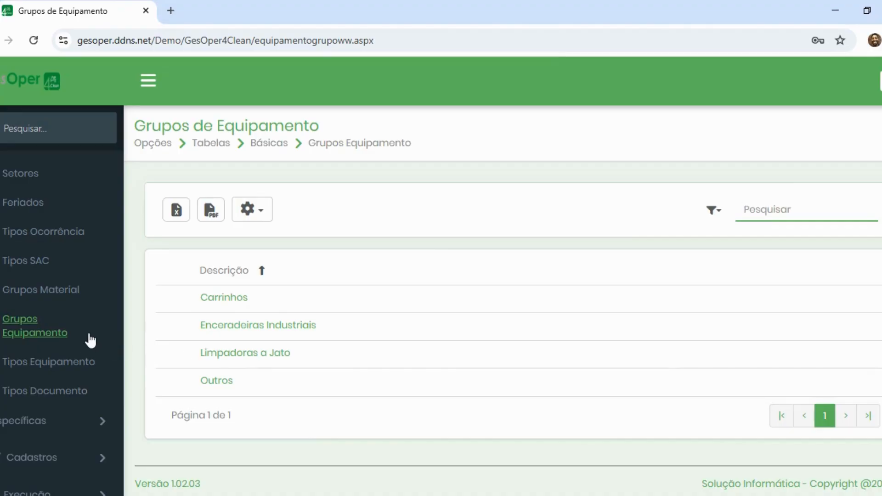
pyautogui.scroll(-1, 89, 338)
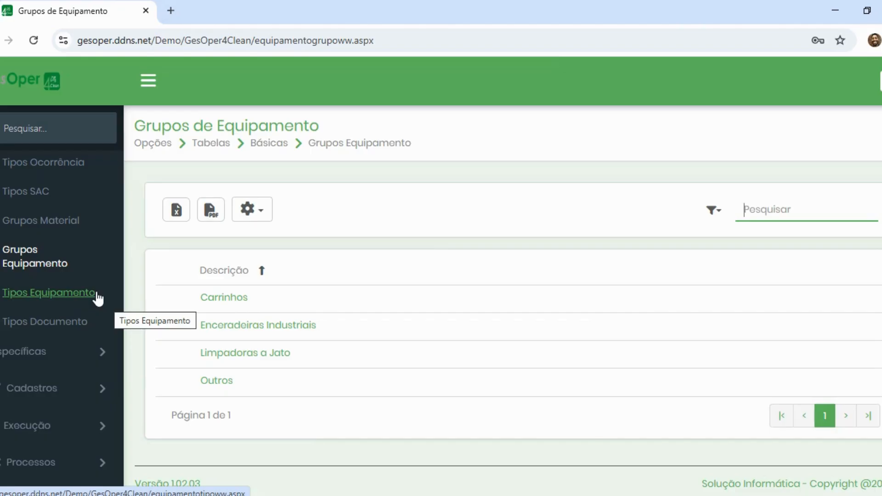
pyautogui.click(59, 298)
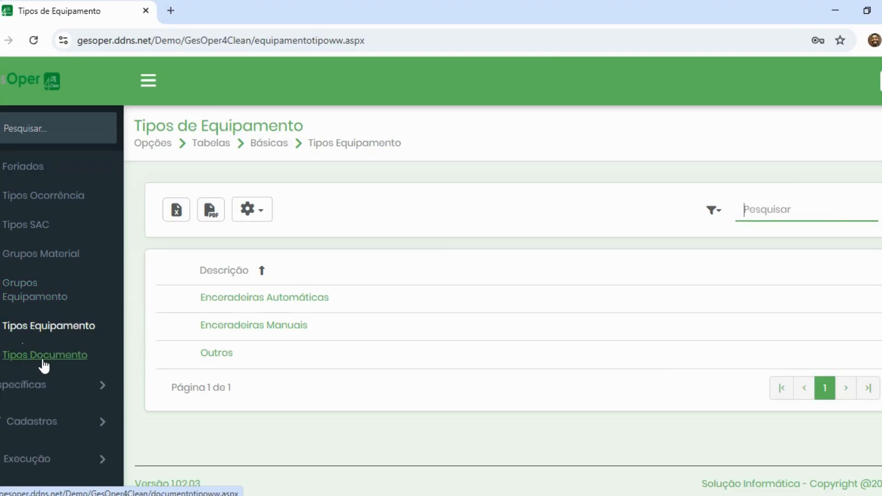
# Step: Expand the Específicas group of tables and view the Frequências table
pyautogui.scroll(-3, 55, 386)
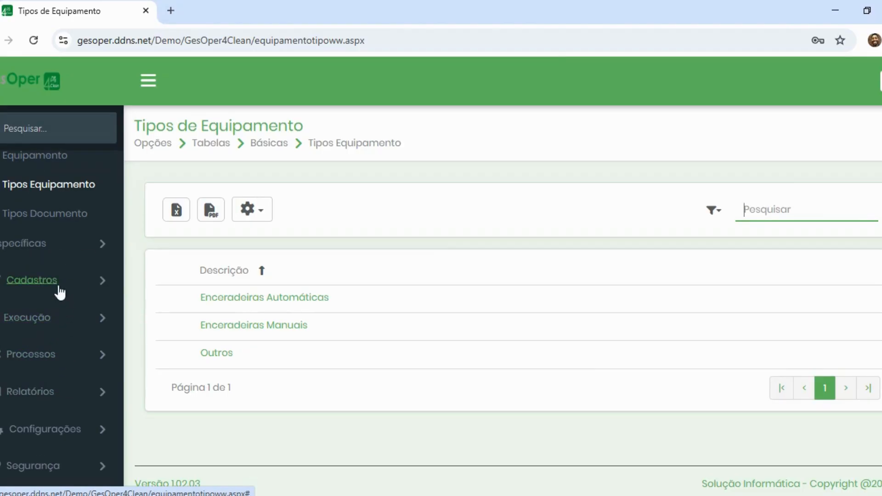
pyautogui.click(46, 252)
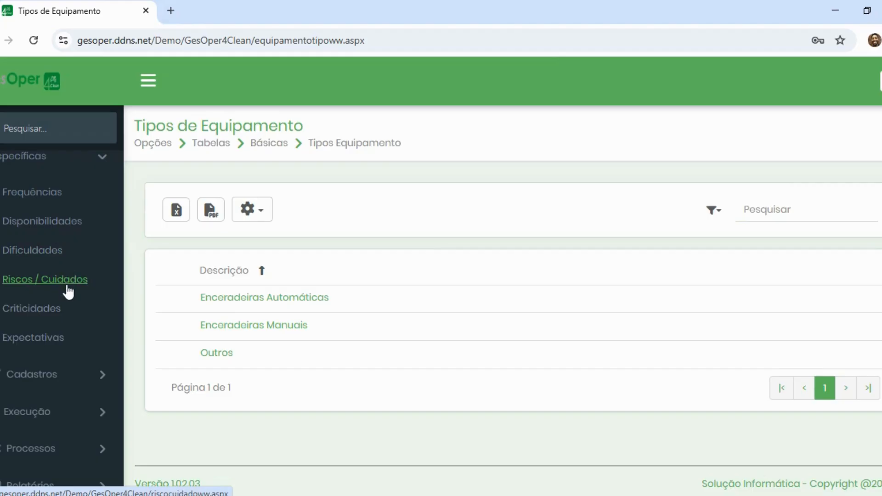
pyautogui.scroll(-2, 65, 277)
pyautogui.scroll(2, 65, 276)
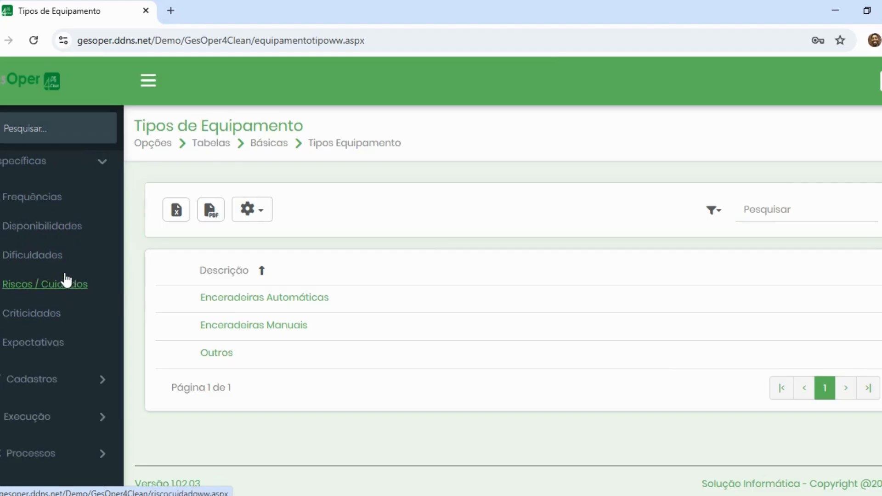
pyautogui.scroll(4, 75, 316)
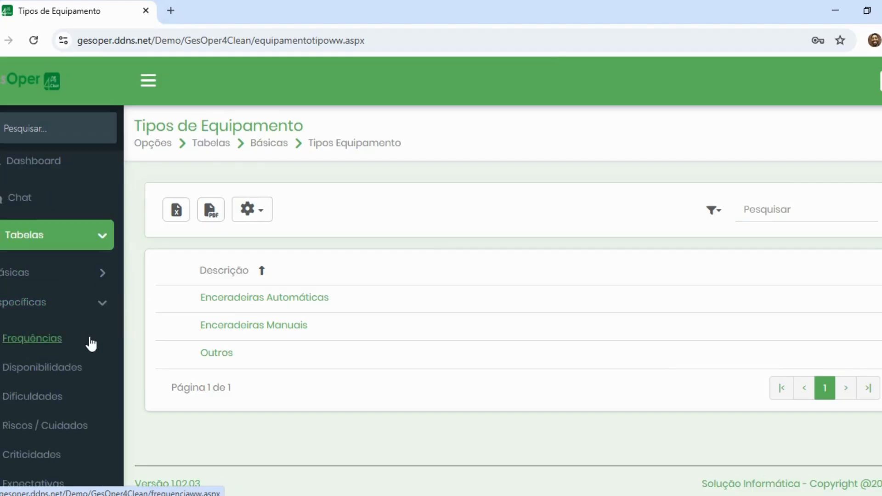
pyautogui.scroll(-2, 63, 367)
pyautogui.click(55, 274)
pyautogui.scroll(4, 55, 274)
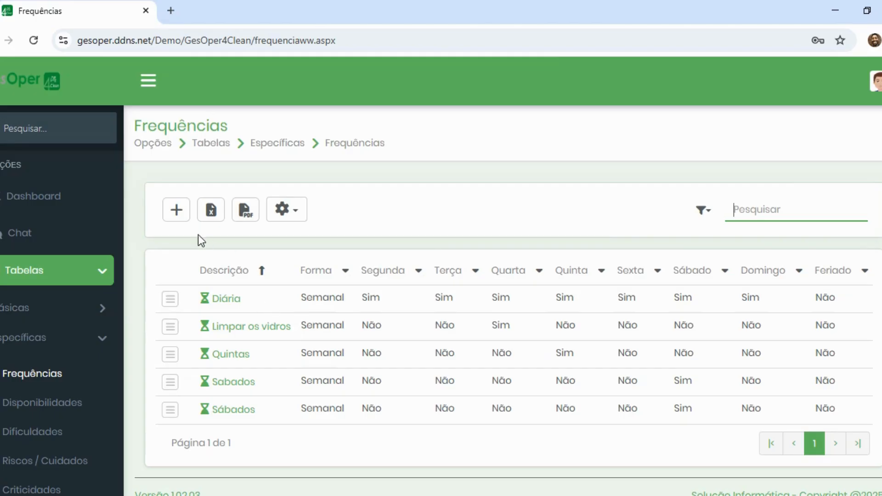
# Step: Start a new frequency record with the description "Limpar vidros" and the Forma Semanal
pyautogui.click(173, 214)
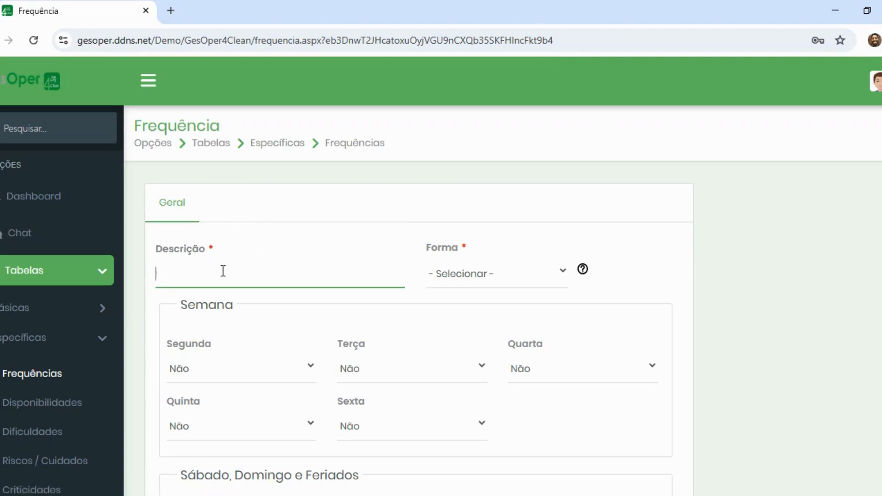
pyautogui.click(556, 272)
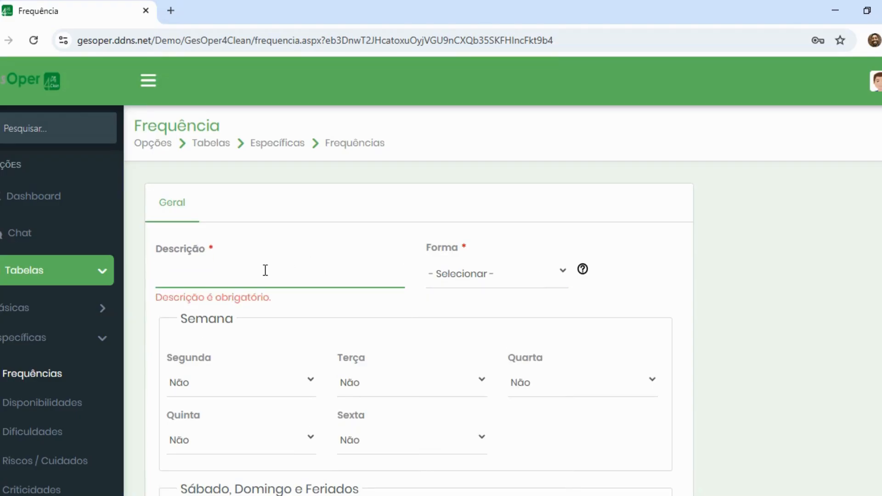
pyautogui.write('Limpar vidros')
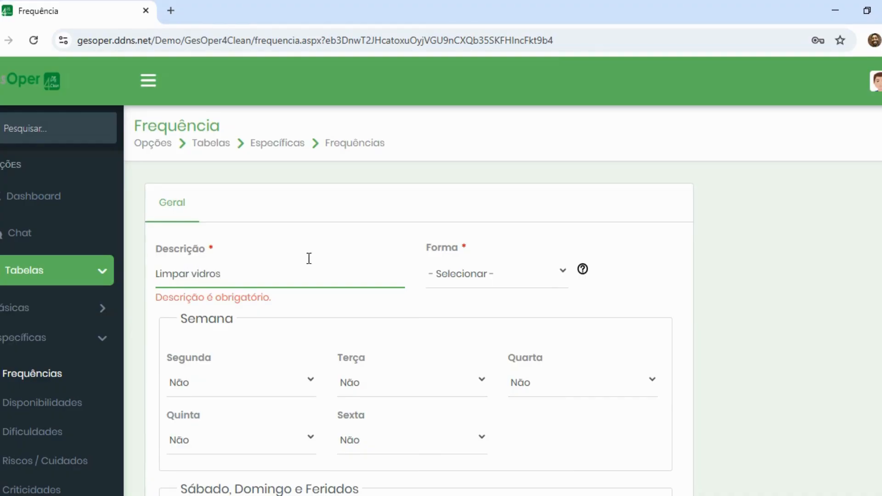
pyautogui.click(503, 266)
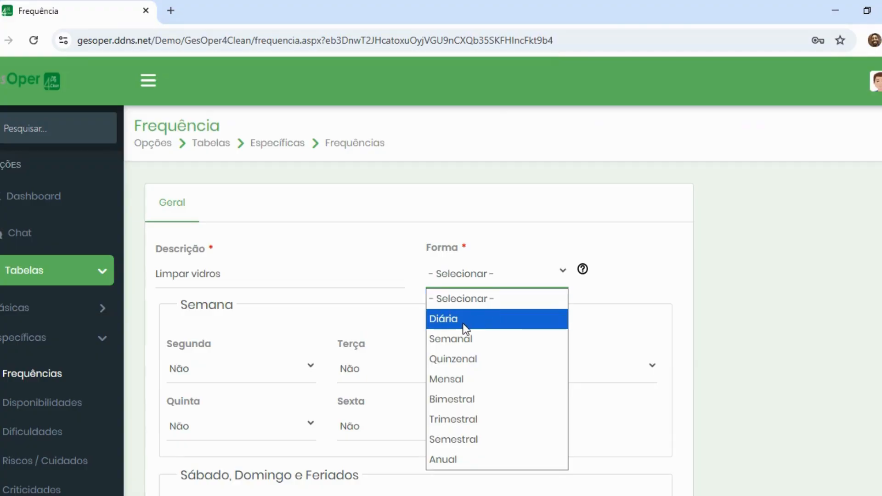
pyautogui.click(463, 344)
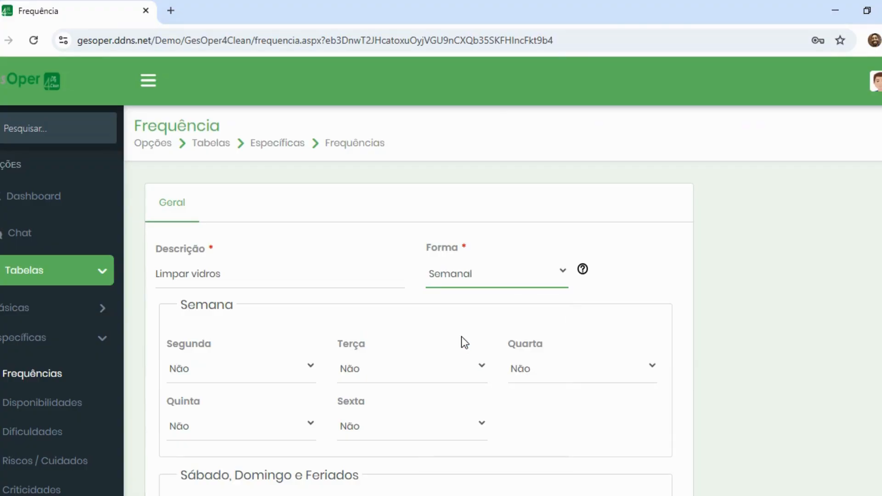
# Step: Set Segunda to Sim, review the frequency form's remaining day options, and close it without saving
pyautogui.scroll(-3, 391, 366)
pyautogui.scroll(2, 260, 256)
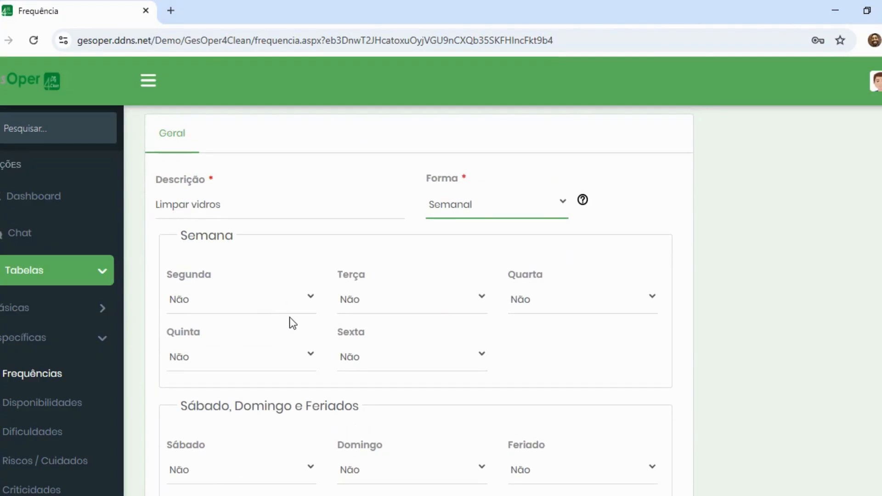
pyautogui.click(314, 303)
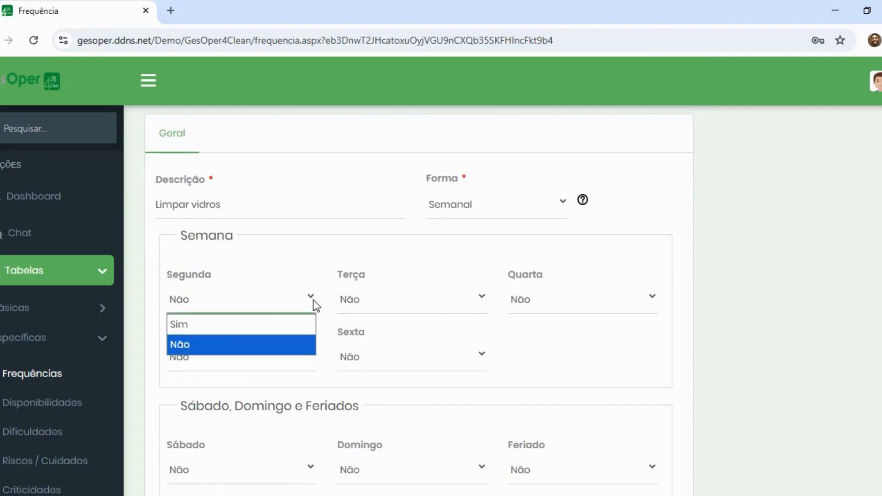
pyautogui.click(220, 324)
pyautogui.scroll(-2, 324, 318)
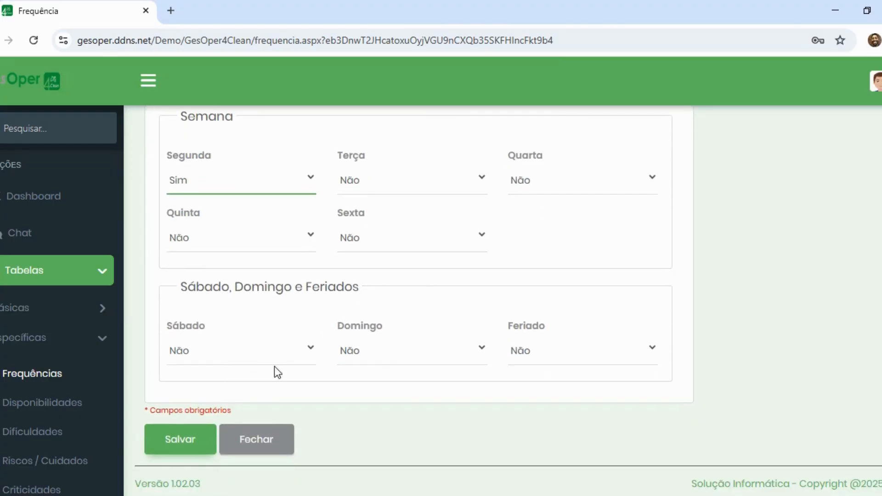
pyautogui.scroll(3, 460, 346)
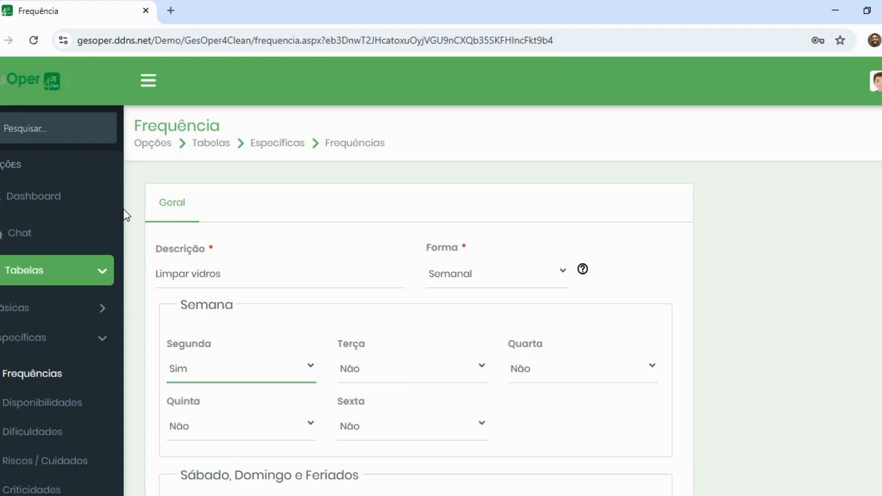
pyautogui.scroll(-4, 386, 349)
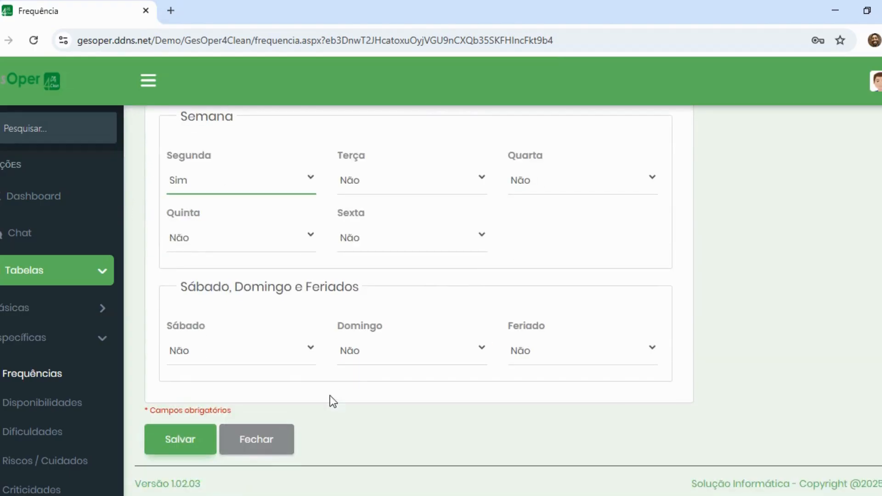
pyautogui.click(272, 447)
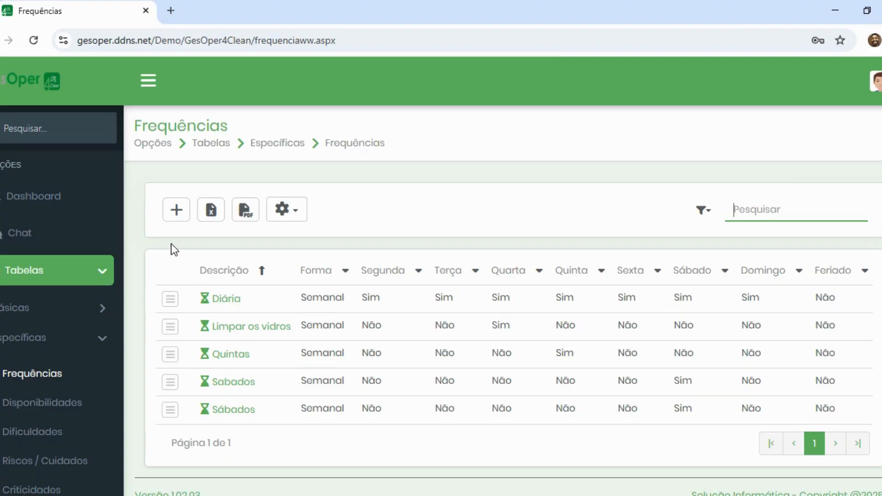
# Step: View the specific tables for Disponibilidades and Dificuldades
pyautogui.scroll(-1, 134, 302)
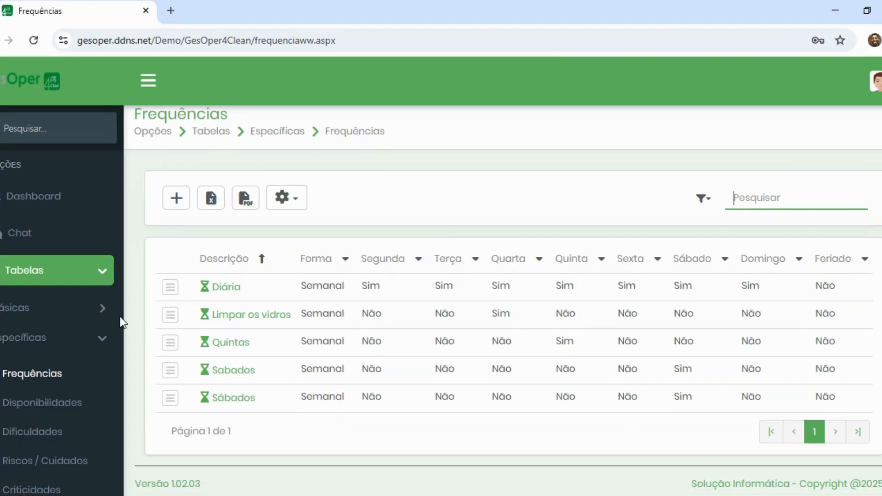
pyautogui.click(75, 407)
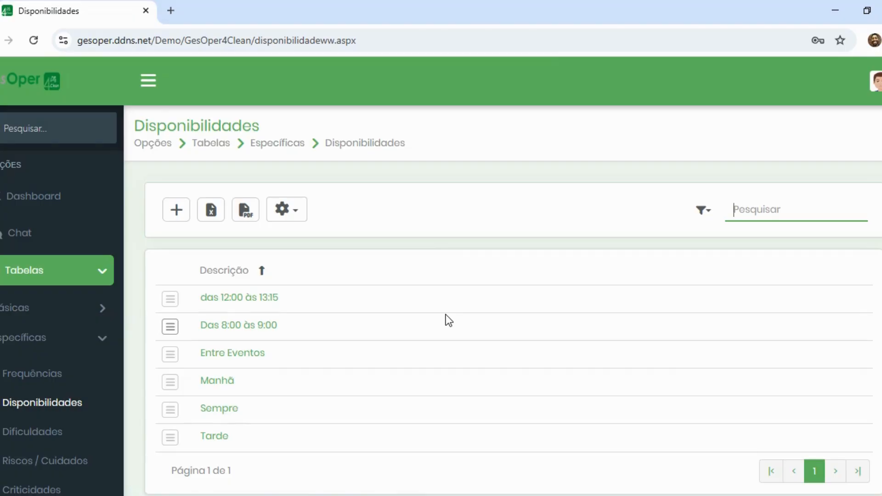
pyautogui.scroll(-3, 117, 360)
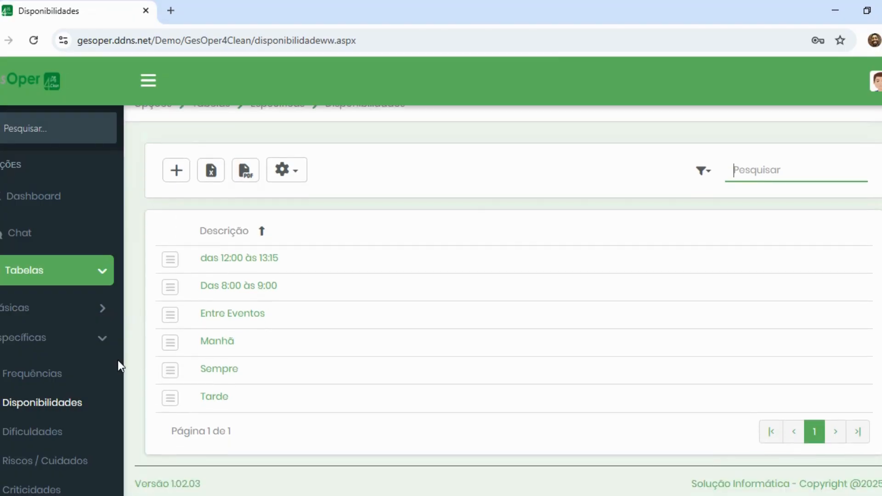
pyautogui.scroll(-2, 88, 378)
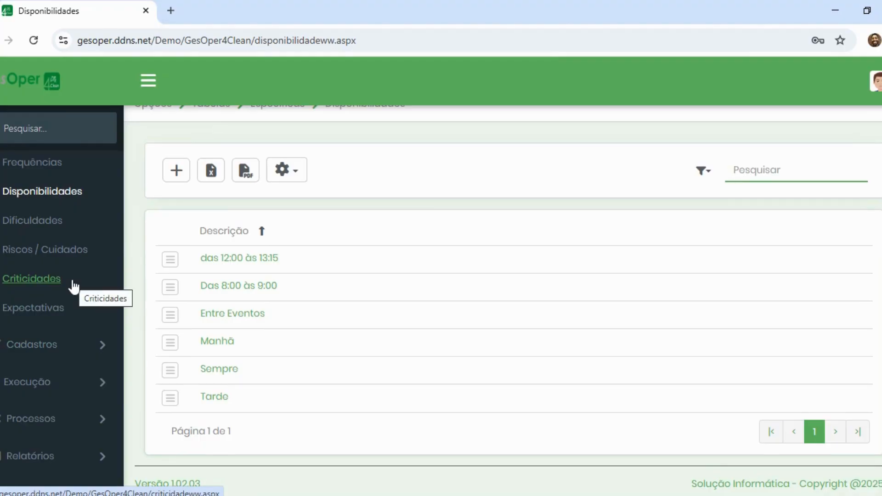
pyautogui.click(52, 221)
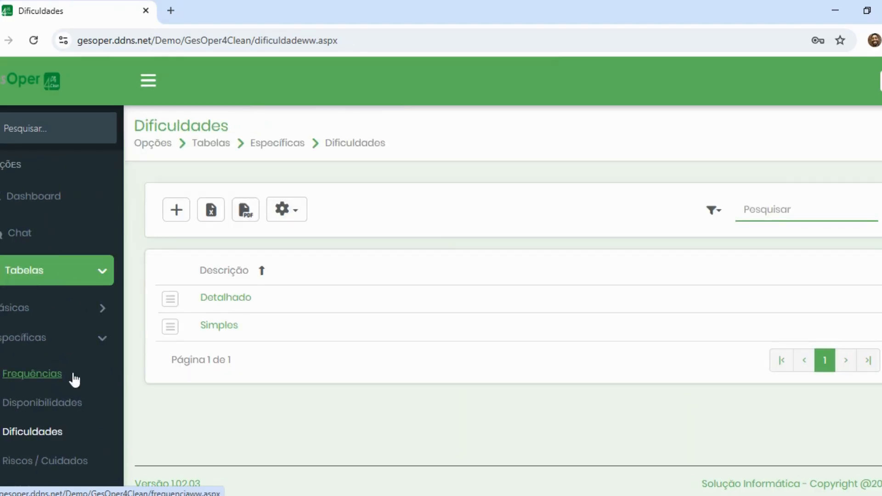
# Step: View the Riscos / Cuidados table, look at its blank new-record form, and close the form without saving
pyautogui.scroll(-1, 74, 380)
pyautogui.scroll(-2, 79, 343)
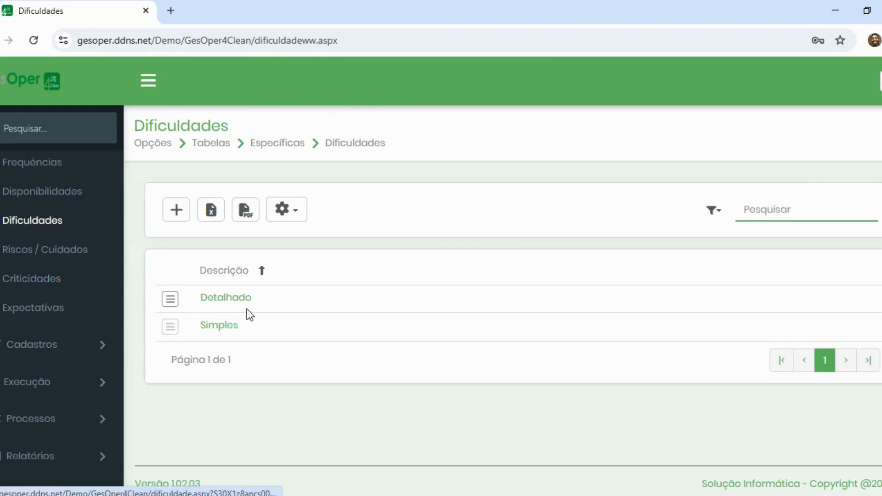
pyautogui.click(7, 251)
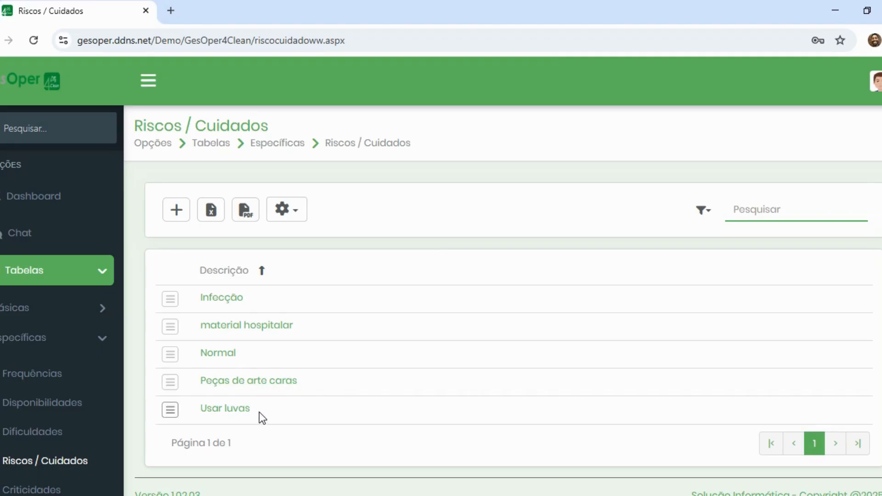
pyautogui.scroll(-1, 242, 410)
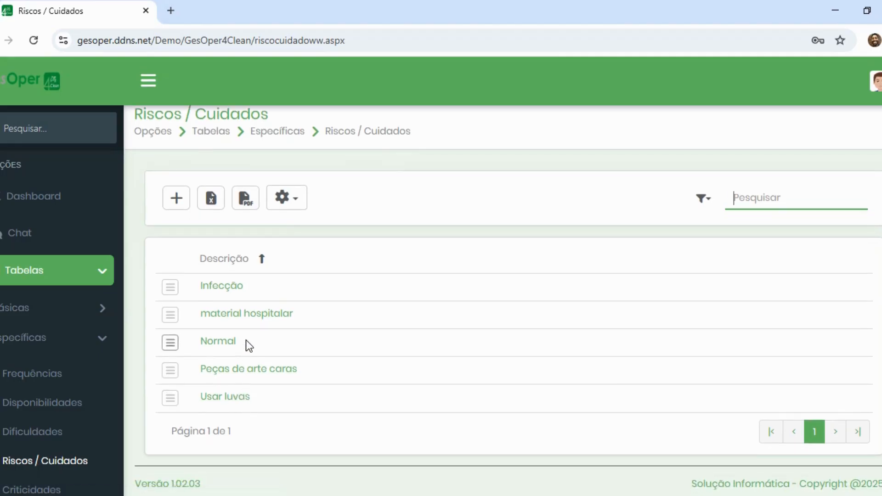
pyautogui.click(177, 202)
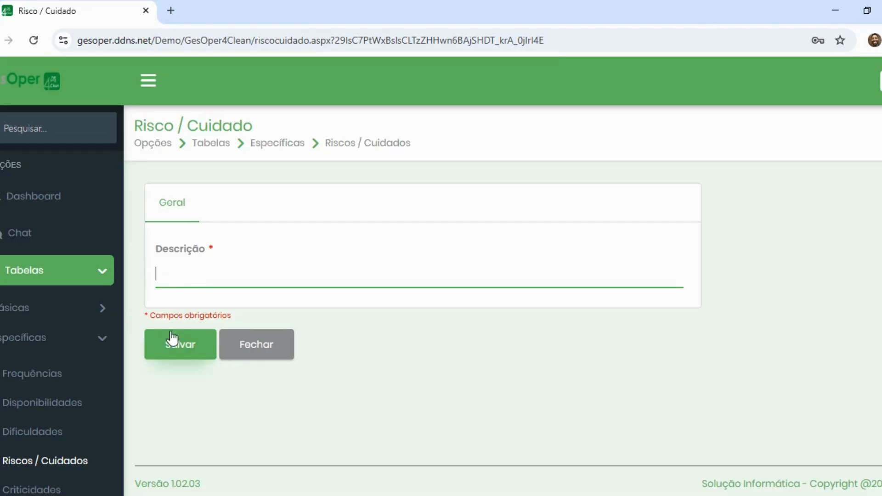
pyautogui.click(267, 353)
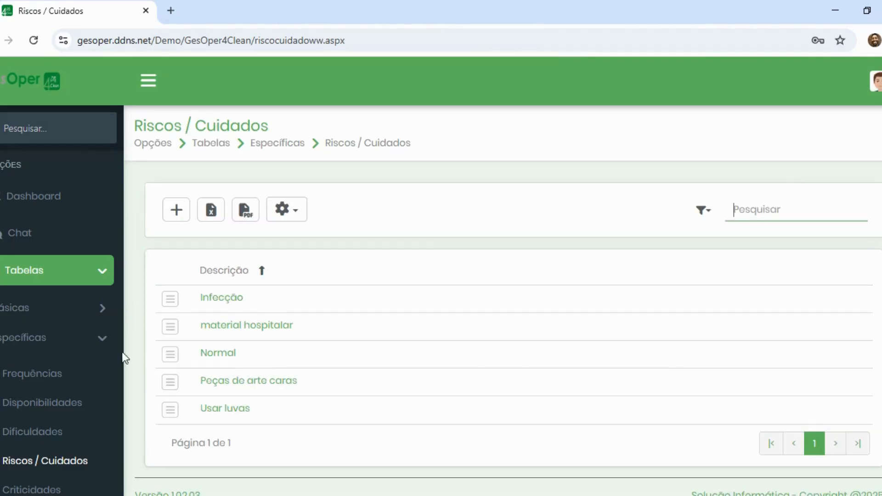
# Step: View the specific tables for Criticidades and Expectativas
pyautogui.scroll(-2, 69, 331)
pyautogui.scroll(-3, 92, 399)
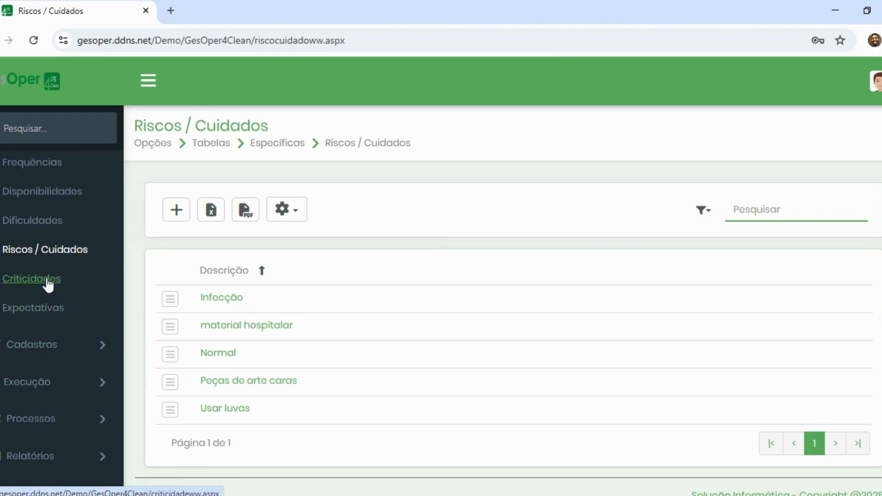
pyautogui.click(21, 281)
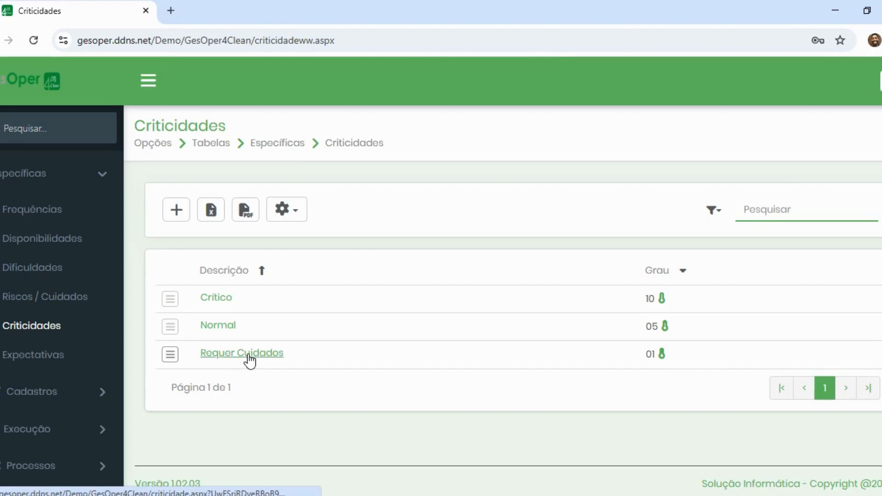
pyautogui.click(44, 362)
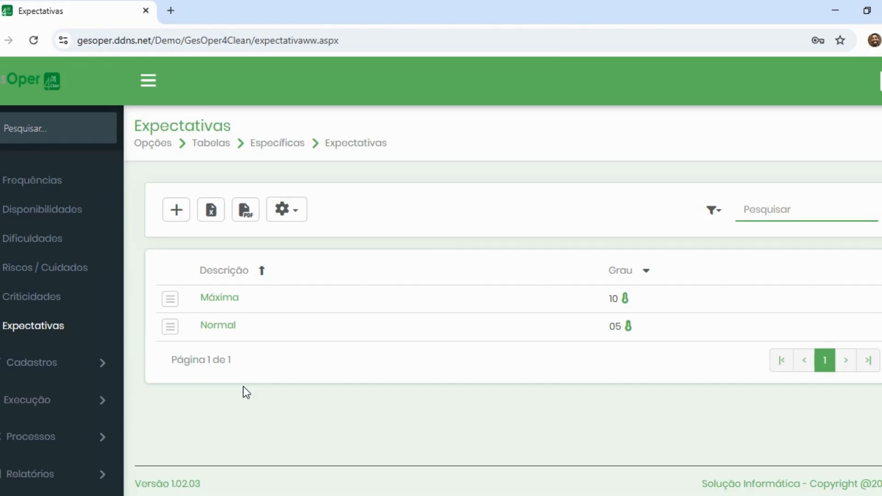
# Step: View the Funcionários and Clientes records under Cadastros
pyautogui.scroll(-2, 80, 367)
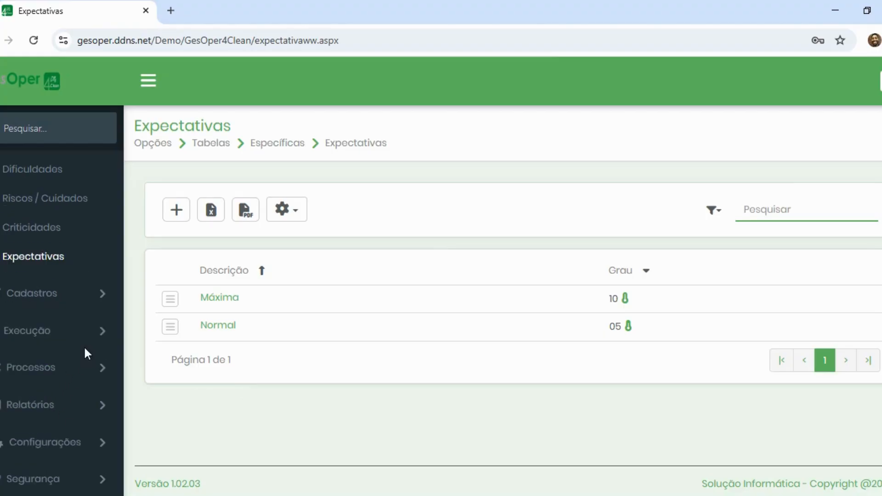
pyautogui.click(54, 299)
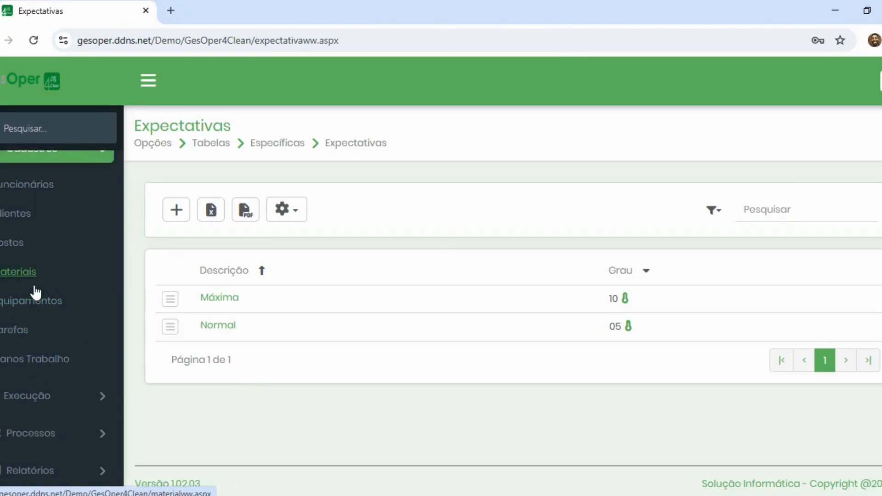
pyautogui.click(44, 186)
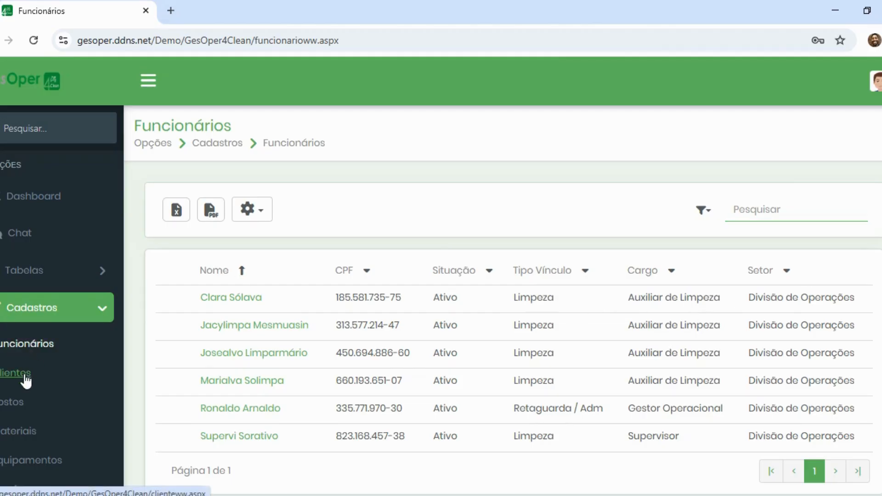
pyautogui.click(34, 372)
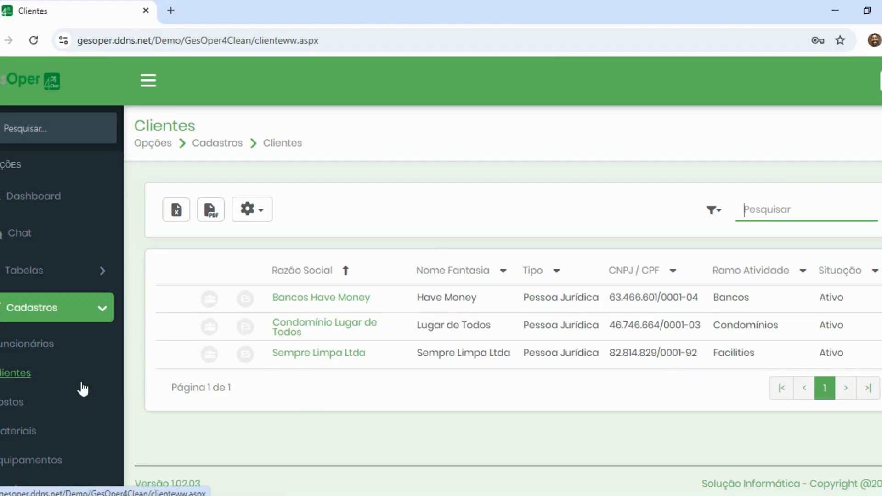
# Step: View the Postos and Materiais records under Cadastros
pyautogui.click(32, 402)
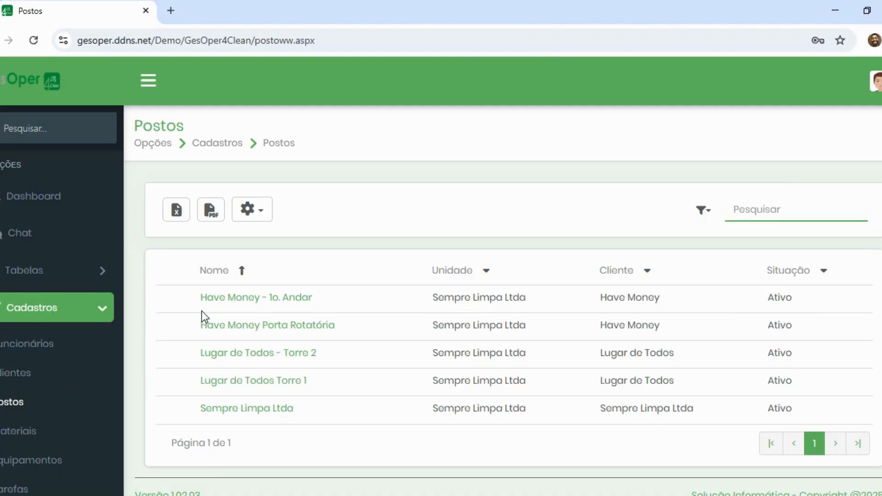
pyautogui.scroll(-3, 84, 354)
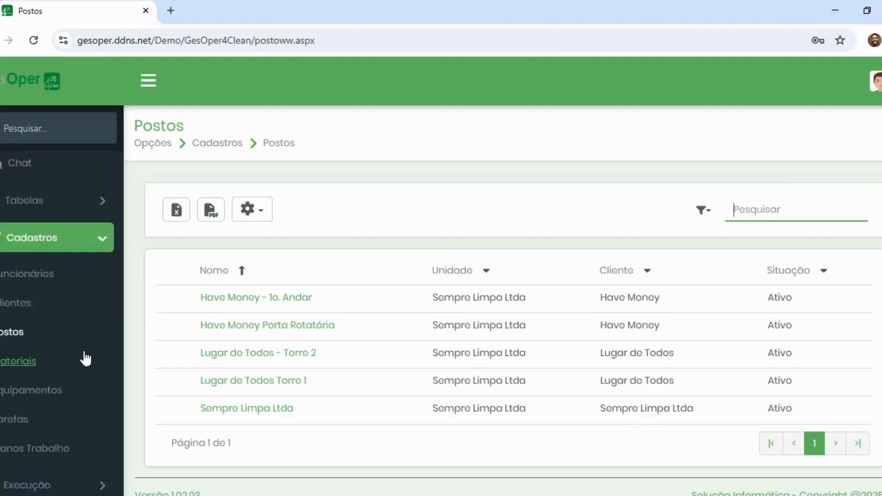
pyautogui.click(29, 296)
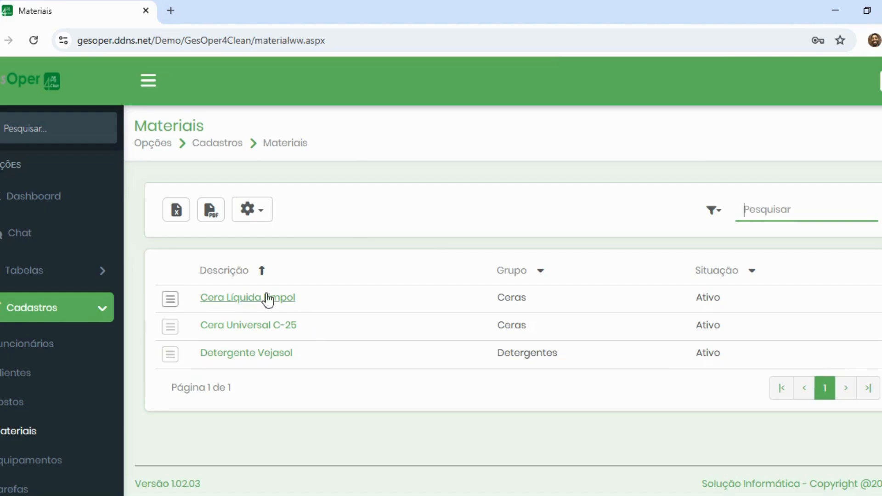
# Step: View the Equipamentos and Tarefas records under Cadastros
pyautogui.scroll(-5, 112, 361)
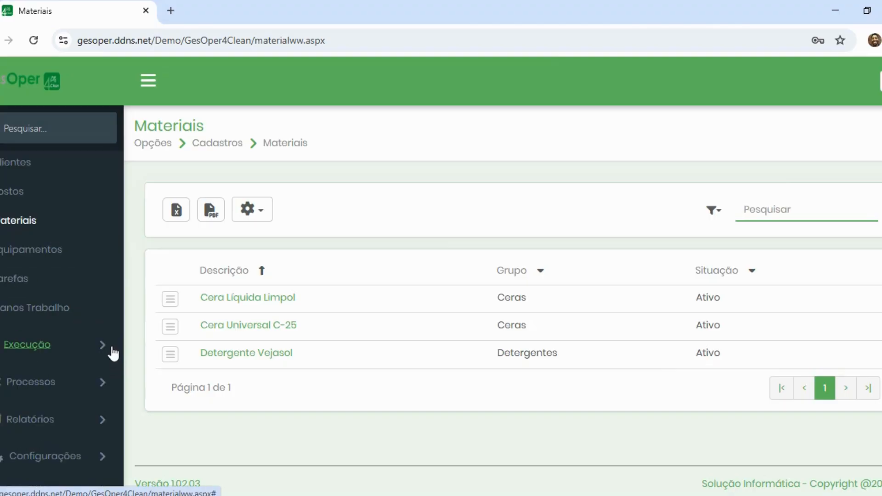
pyautogui.click(55, 257)
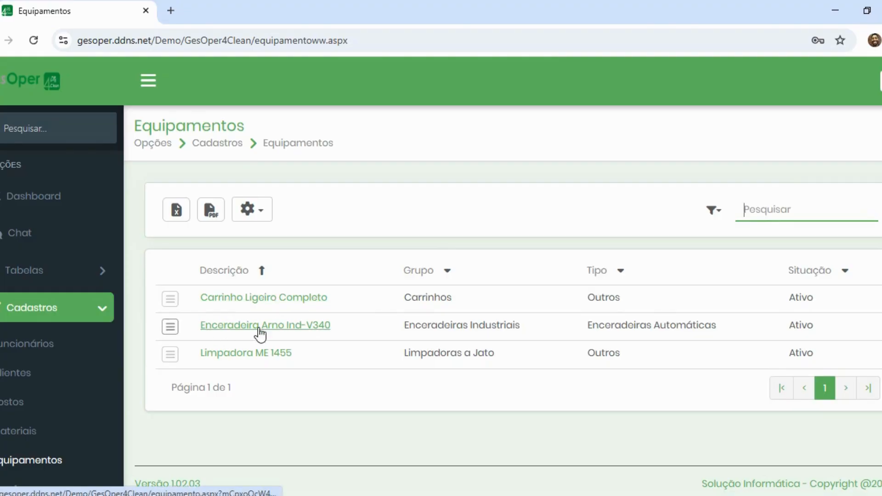
pyautogui.scroll(-3, 88, 374)
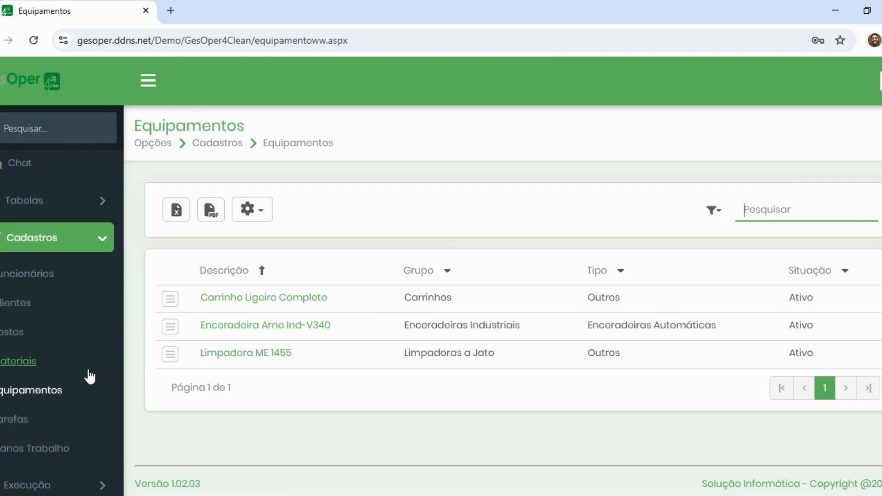
pyautogui.scroll(-2, 94, 336)
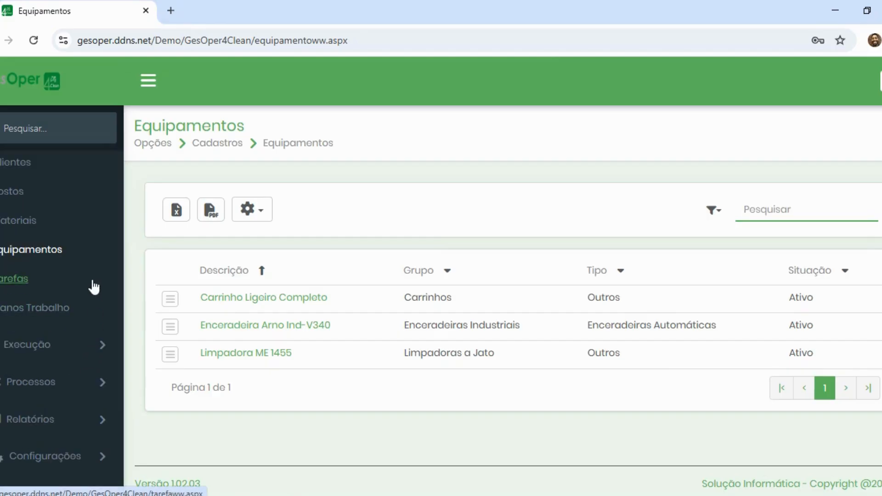
pyautogui.click(9, 280)
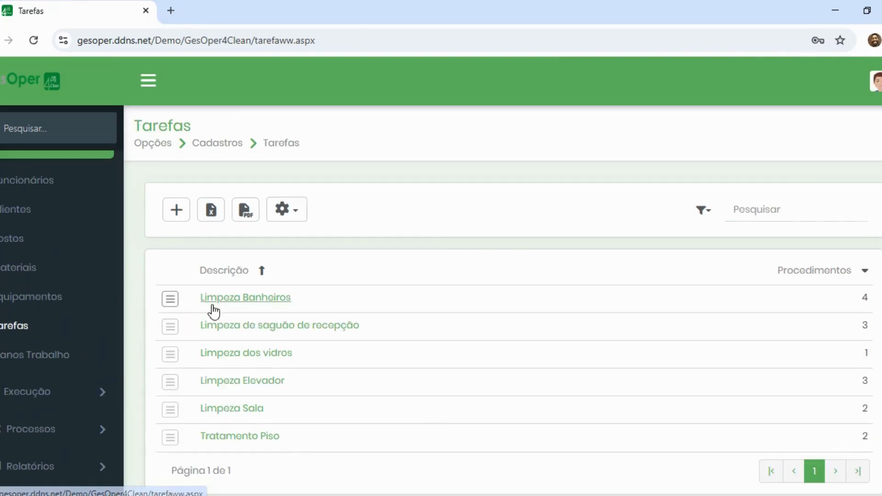
pyautogui.scroll(-1, 326, 354)
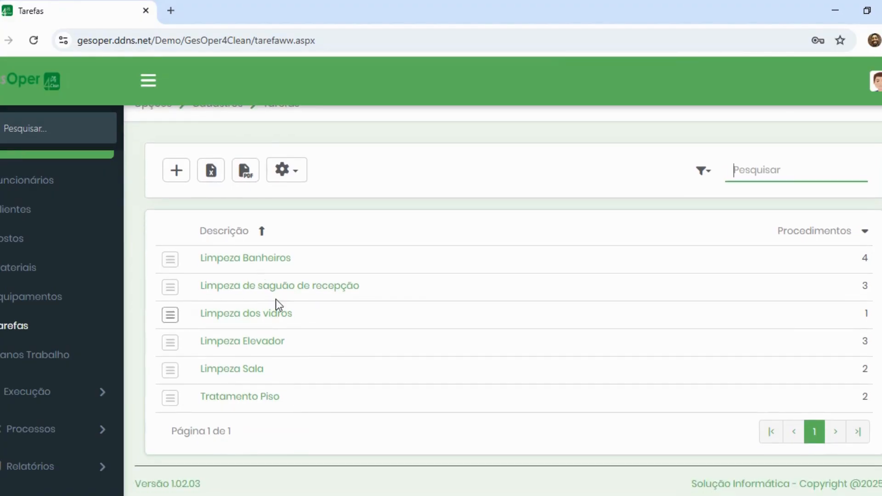
# Step: Open the Limpeza Banheiros task, review its Procedimentos, and close the record
pyautogui.click(170, 260)
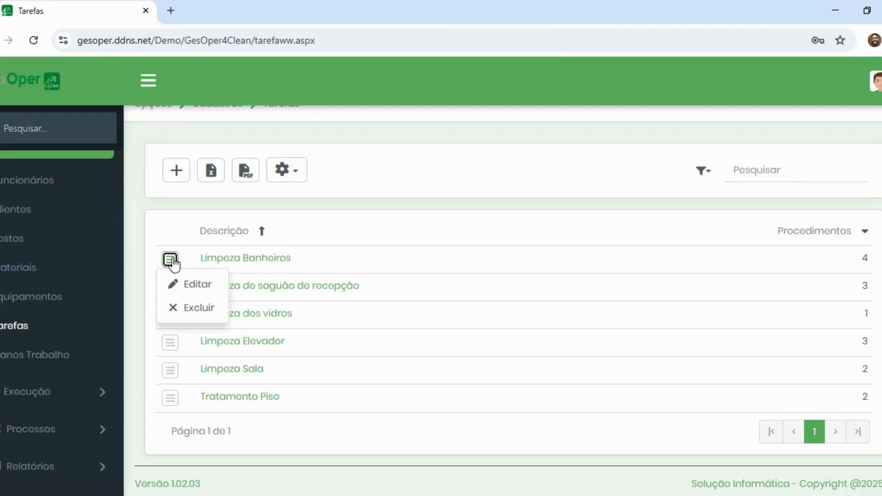
pyautogui.click(254, 261)
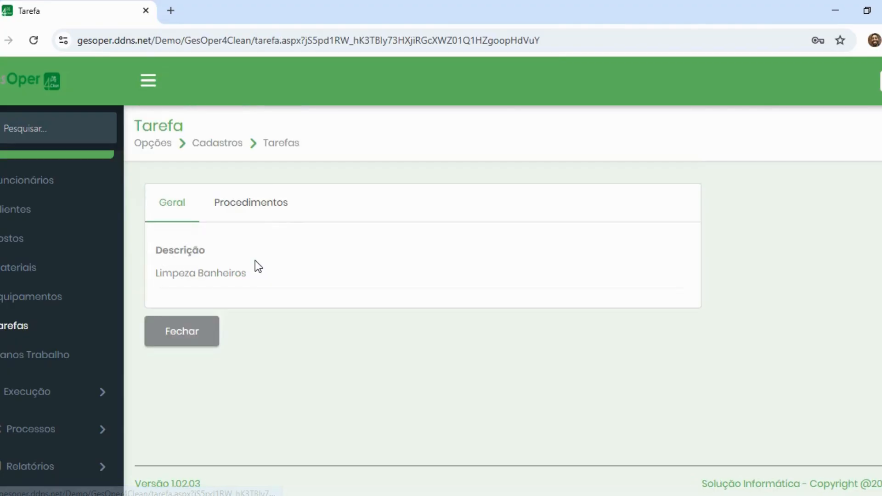
pyautogui.click(259, 210)
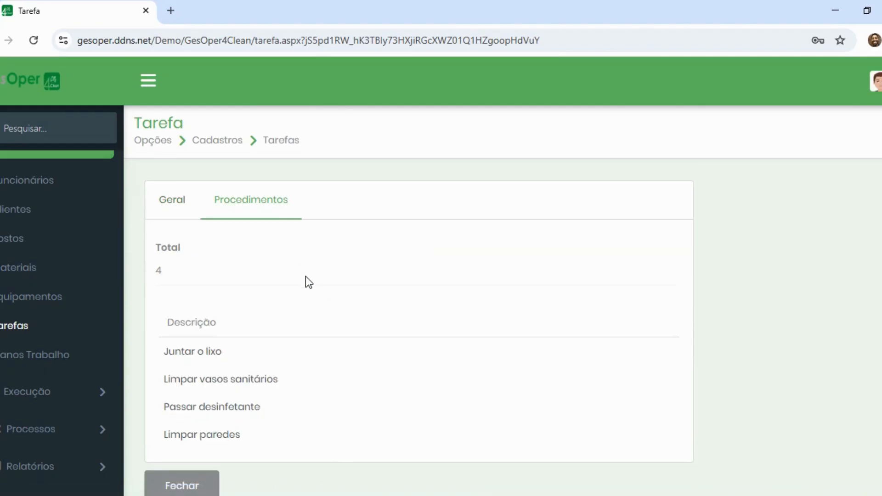
pyautogui.scroll(-1, 306, 277)
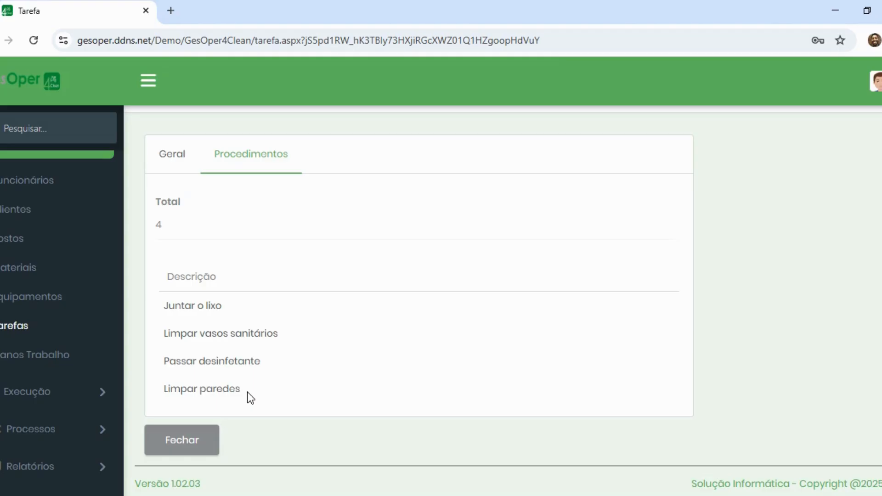
pyautogui.click(191, 440)
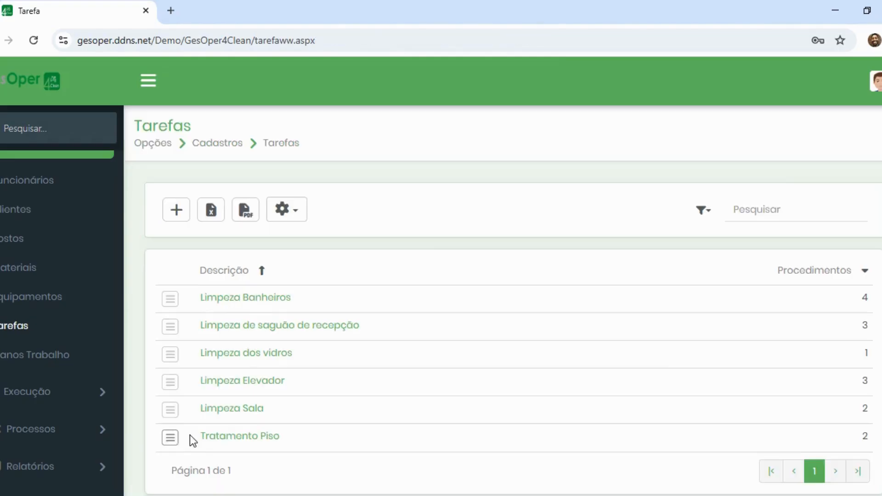
# Step: Start a new task with the description "Limpar os vidros"
pyautogui.click(175, 208)
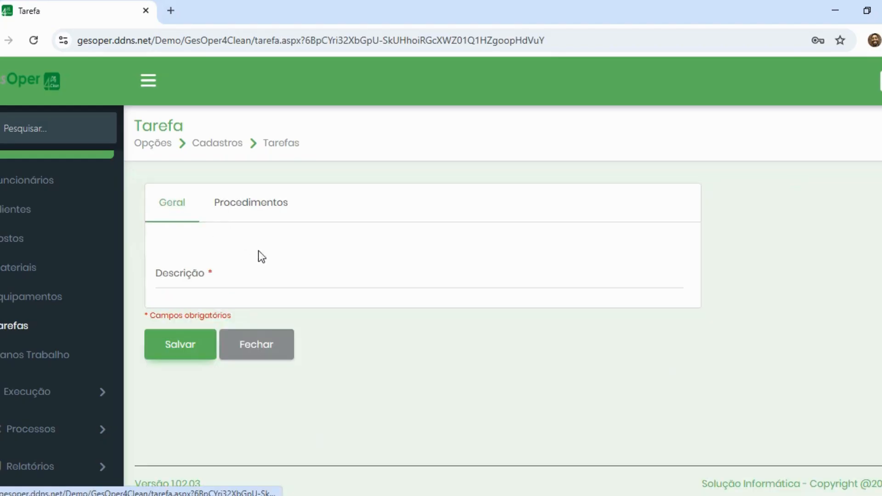
pyautogui.click(265, 272)
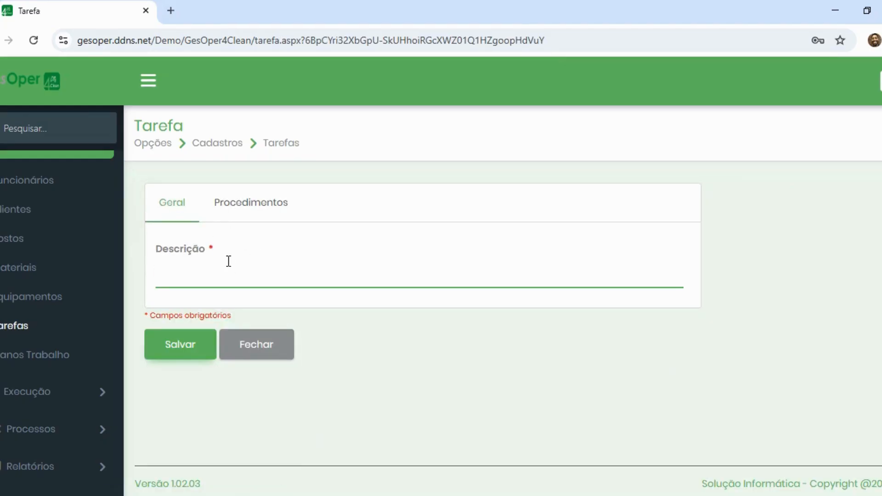
pyautogui.write('Limpar os vidros')
# Step: Add the procedure "Usar rodo e limpador de vidros" to the new task and save it
pyautogui.click(249, 207)
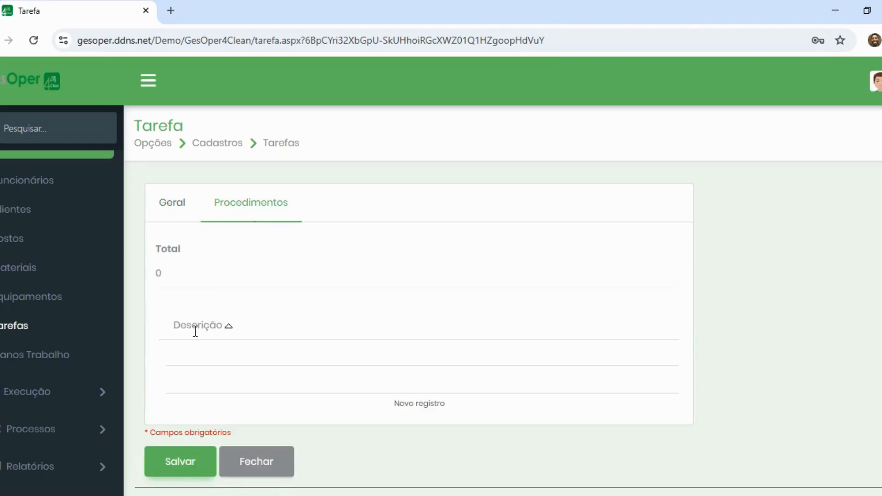
pyautogui.click(210, 353)
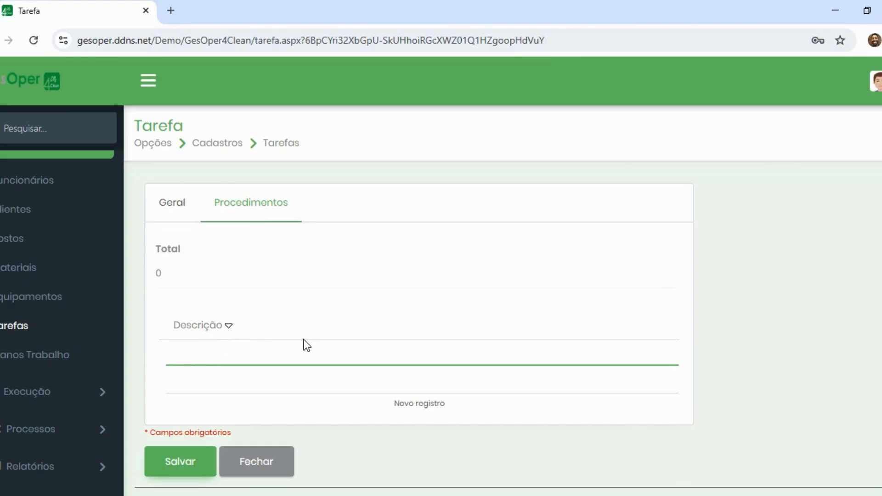
pyautogui.write('Us')
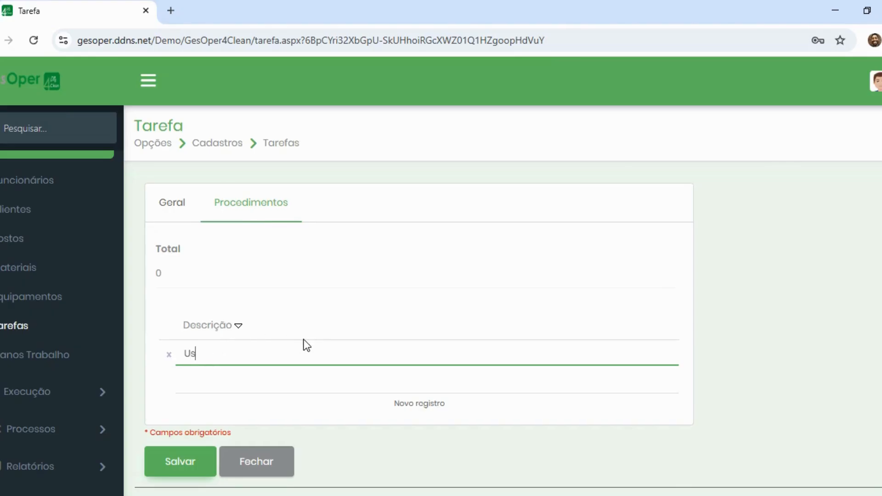
pyautogui.write('ar rod')
pyautogui.press('BackSpace')
pyautogui.write('o e lipador de vidros')
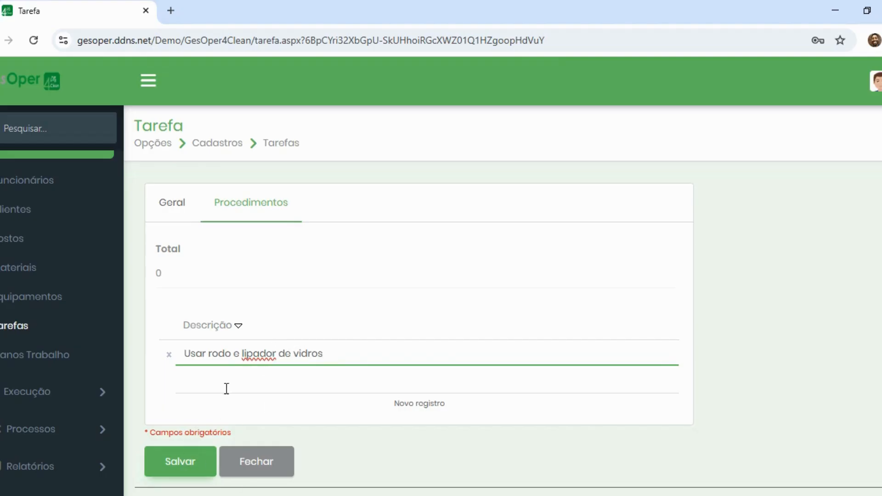
pyautogui.click(248, 355)
pyautogui.write('m')
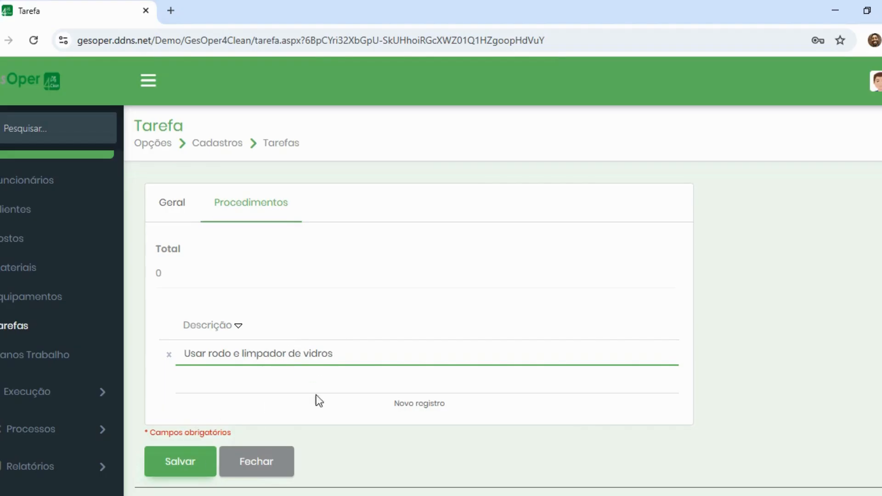
pyautogui.click(197, 464)
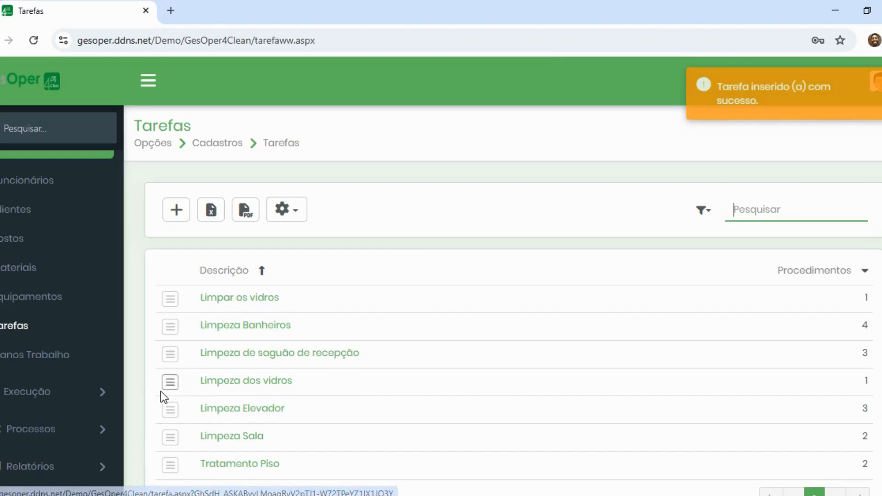
# Step: View the list of work plans in Planos Trabalho under Cadastros
pyautogui.click(26, 356)
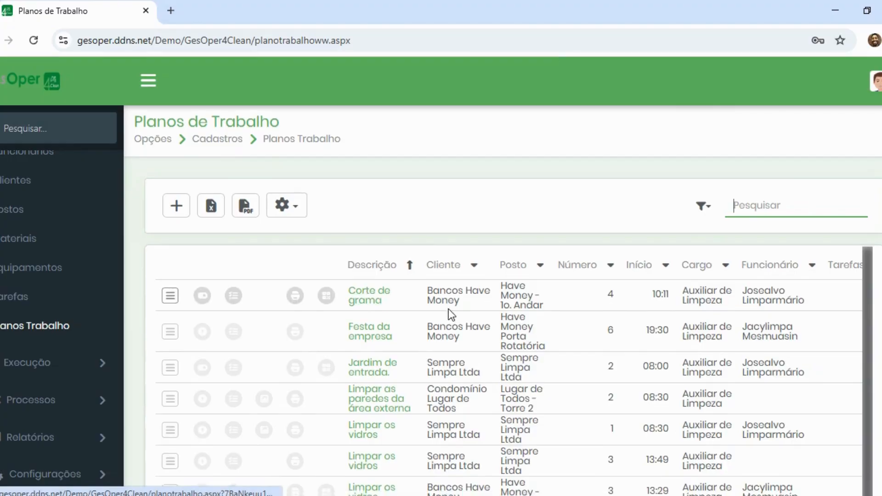
pyautogui.scroll(-5, 455, 322)
pyautogui.scroll(5, 461, 338)
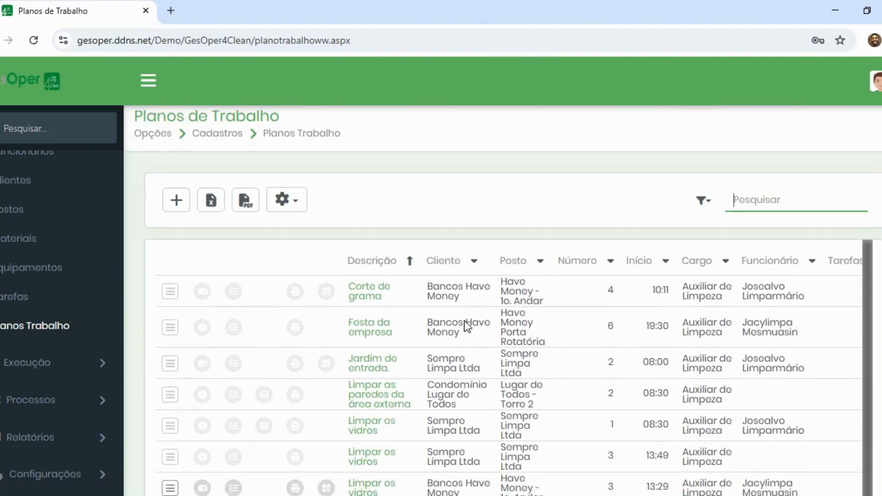
pyautogui.scroll(-1, 442, 323)
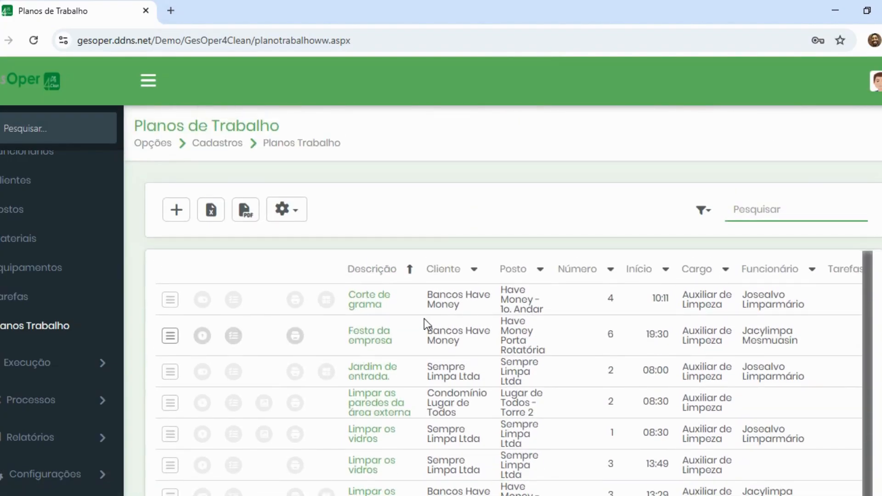
# Step: Open the Corte de grama work plan and review its details down to Observações
pyautogui.click(170, 299)
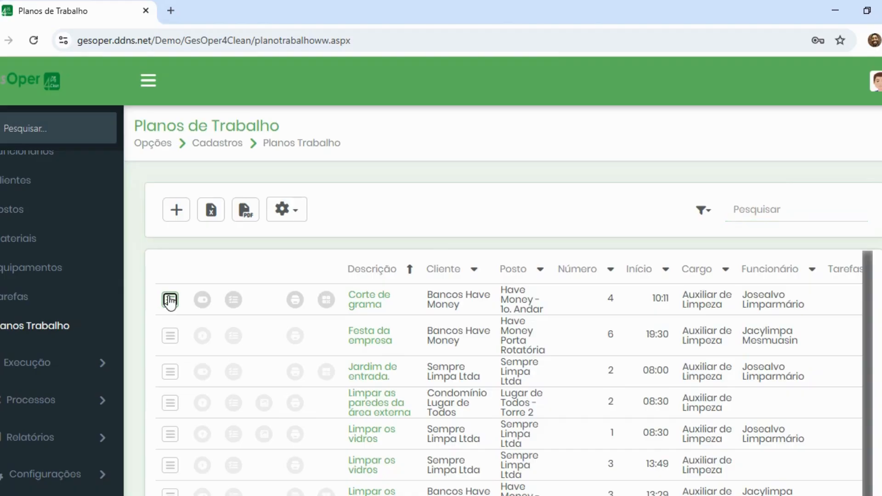
pyautogui.click(377, 301)
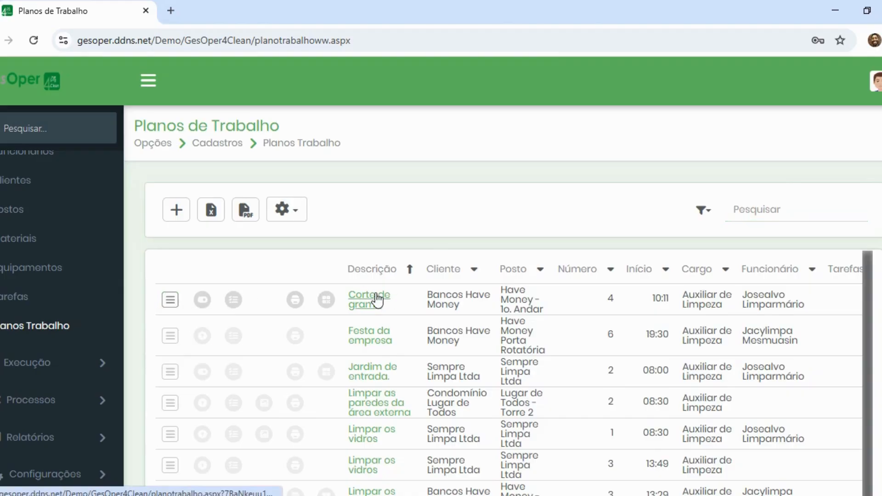
pyautogui.scroll(-1, 273, 255)
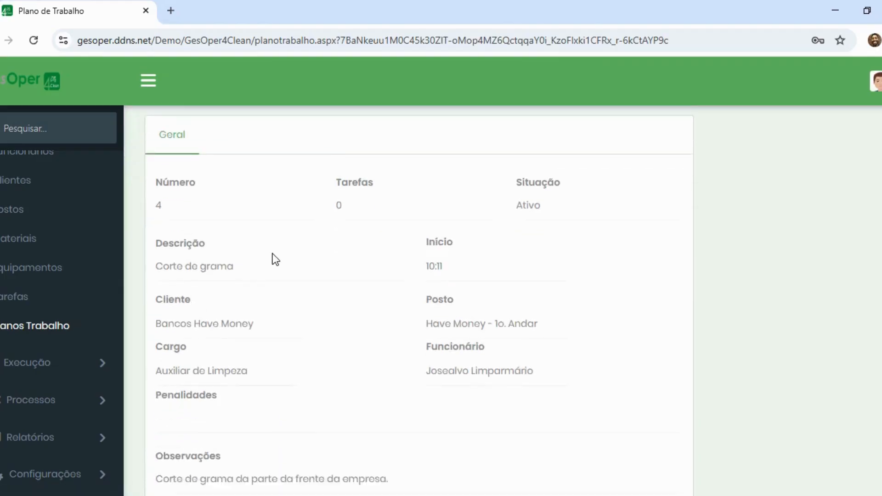
pyautogui.scroll(1, 275, 260)
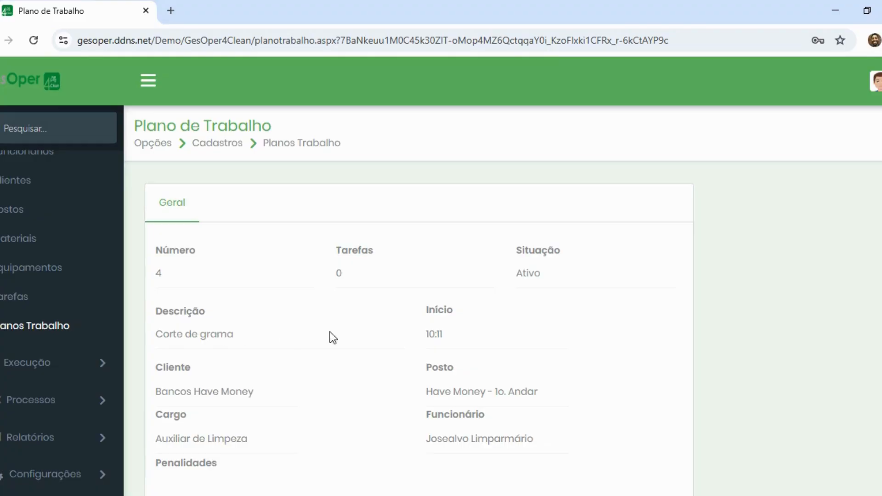
pyautogui.scroll(-1, 281, 391)
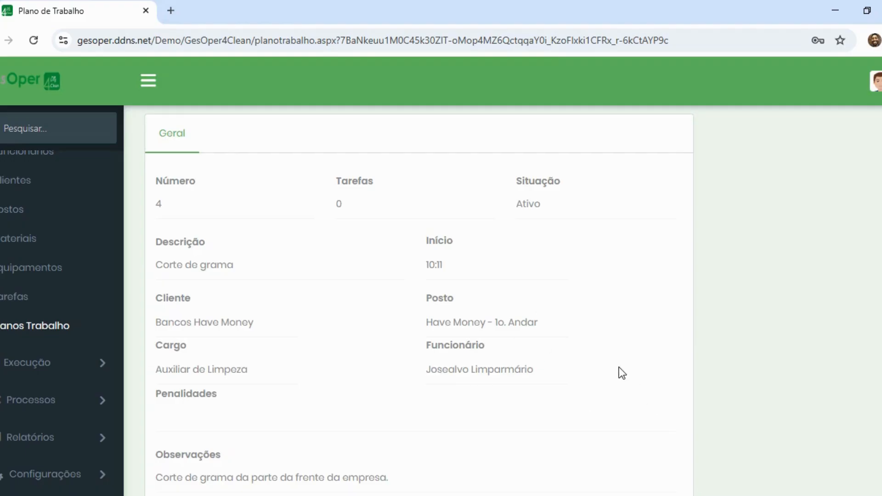
pyautogui.scroll(-2, 195, 390)
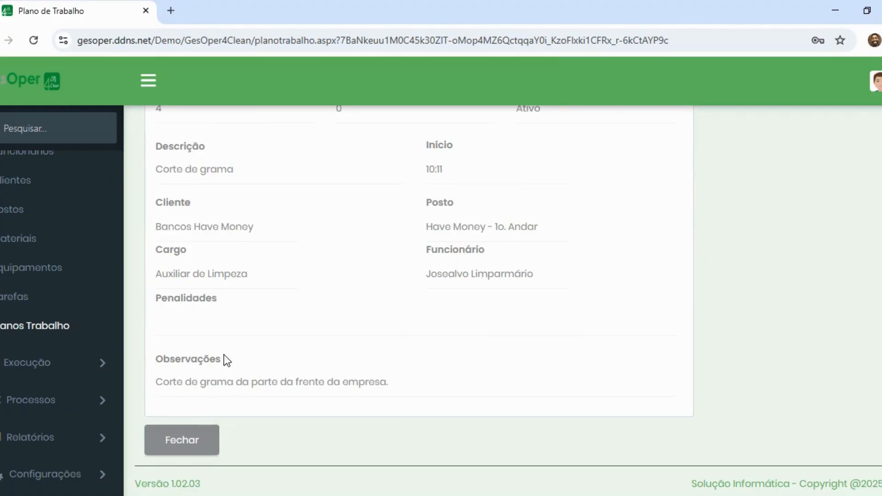
# Step: Finish reviewing the Corte de grama work plan and close it to return to the list of work plans
pyautogui.scroll(4, 248, 337)
pyautogui.scroll(-4, 210, 401)
pyautogui.click(180, 442)
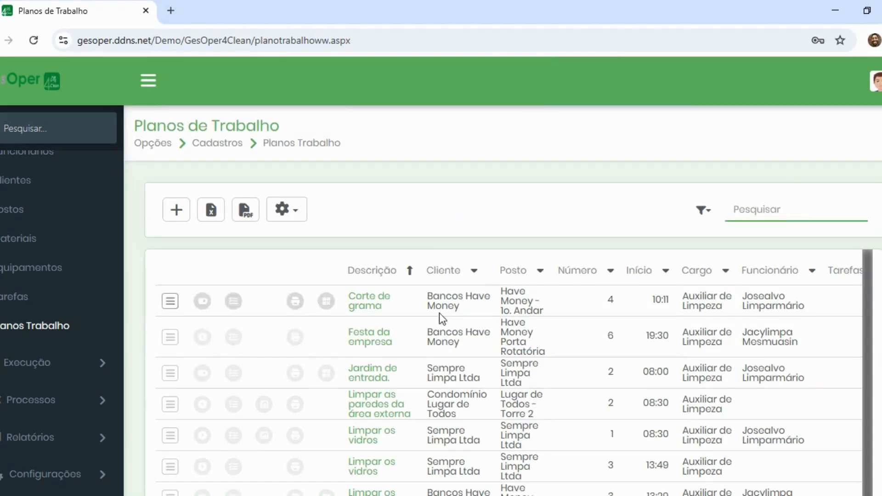
# Step: Open a blank work plan form, review its fields down to Observações, and close it without saving
pyautogui.click(180, 211)
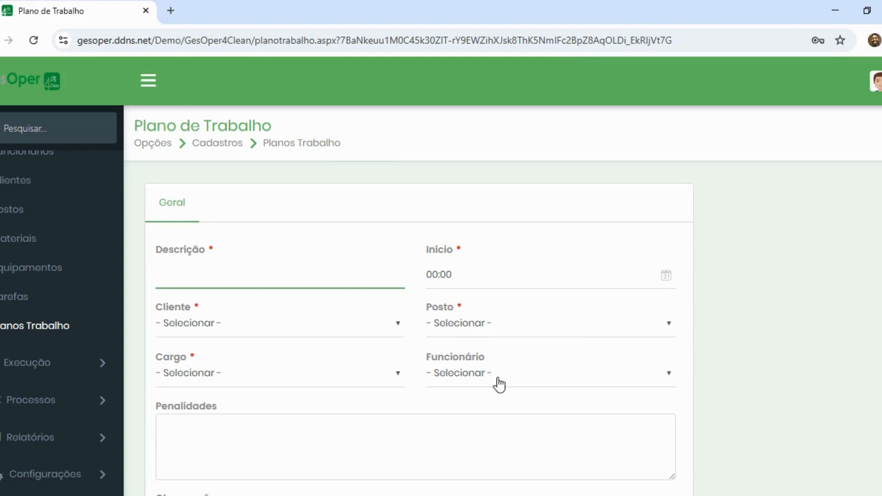
pyautogui.scroll(-3, 306, 418)
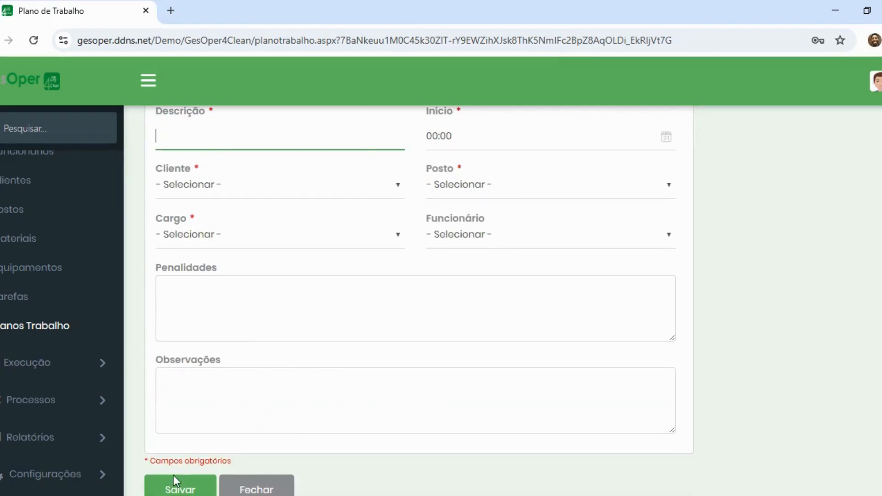
pyautogui.scroll(3, 269, 388)
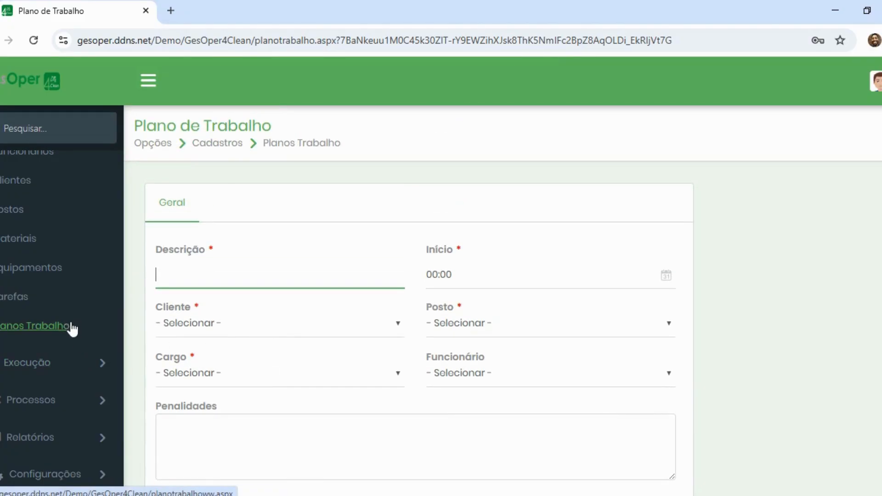
pyautogui.scroll(-4, 289, 373)
pyautogui.click(266, 441)
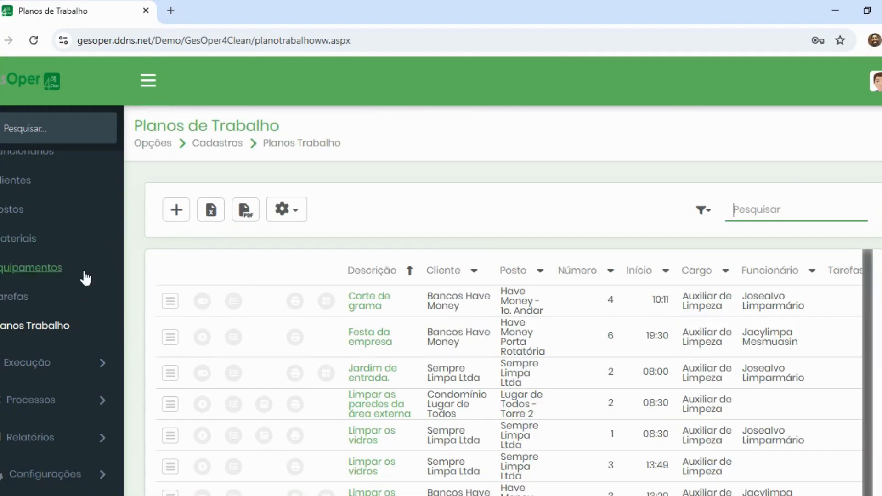
# Step: Open Planos Trabalho under Execução and review the status summary and the list of work plan executions
pyautogui.click(43, 367)
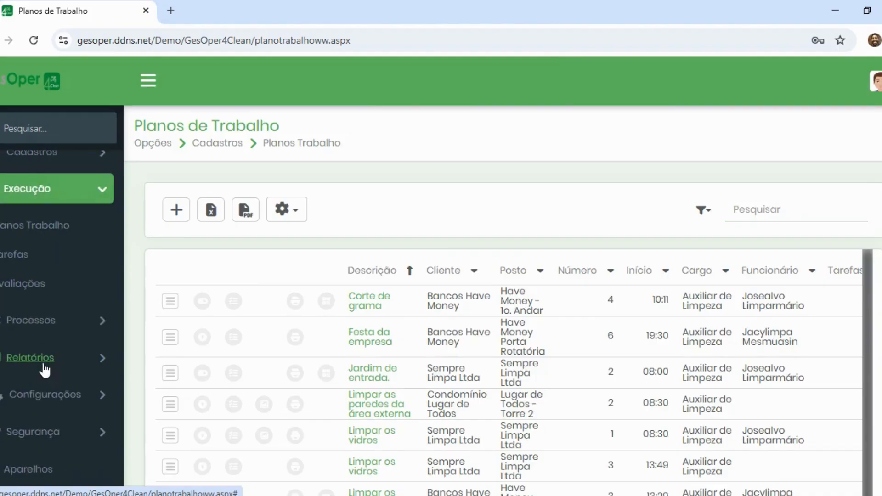
pyautogui.click(64, 229)
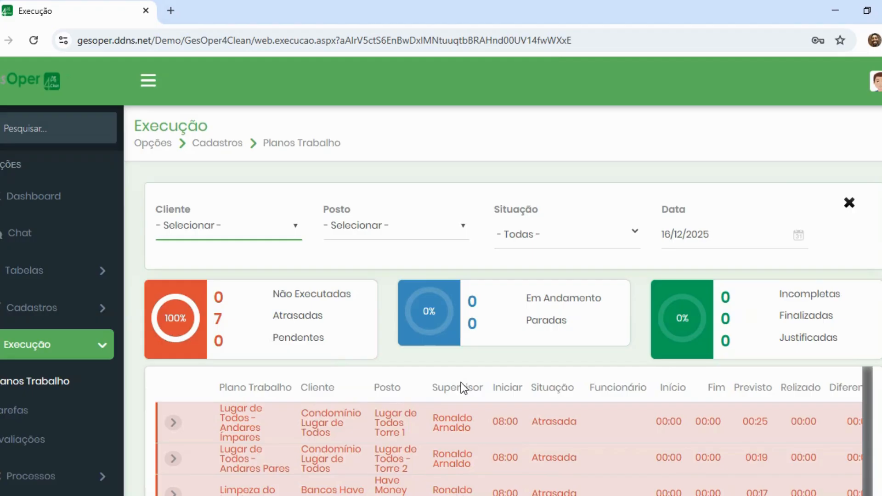
pyautogui.scroll(-3, 382, 397)
pyautogui.scroll(-3, 381, 392)
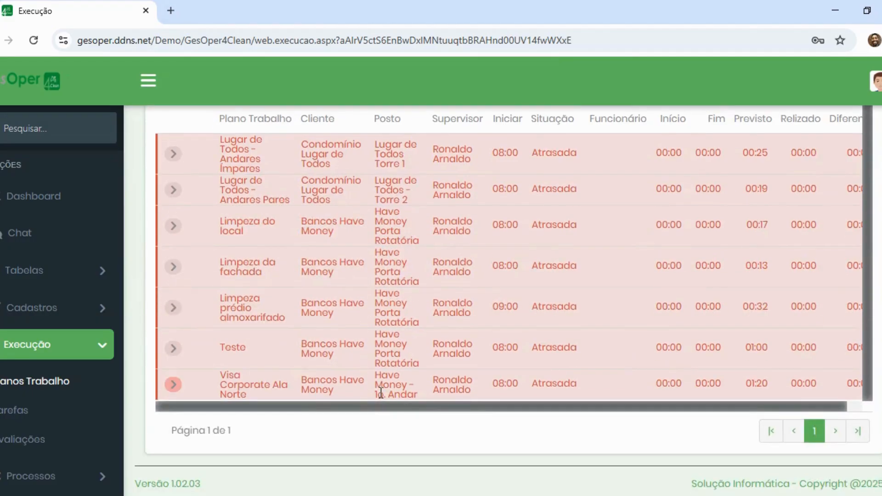
pyautogui.scroll(5, 381, 393)
pyautogui.scroll(1, 381, 393)
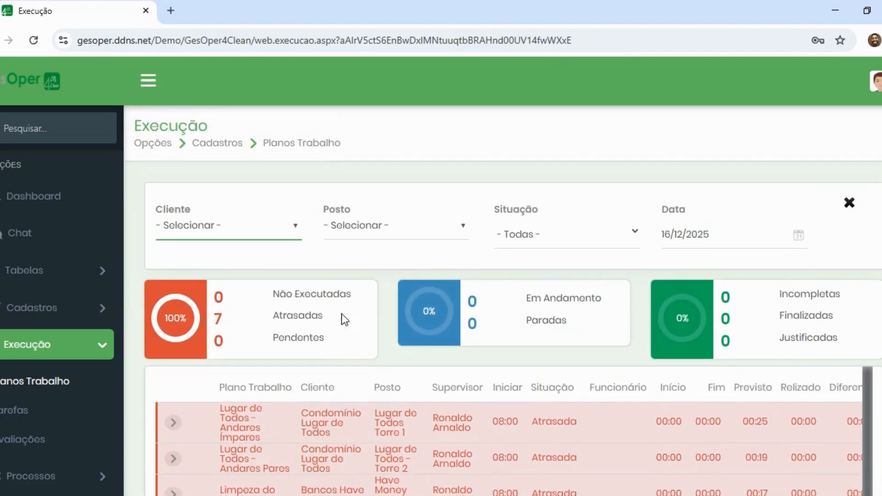
# Step: Inspect the Cliente and Situação filter options of the work plan executions without changing them, and look over the list again
pyautogui.click(292, 229)
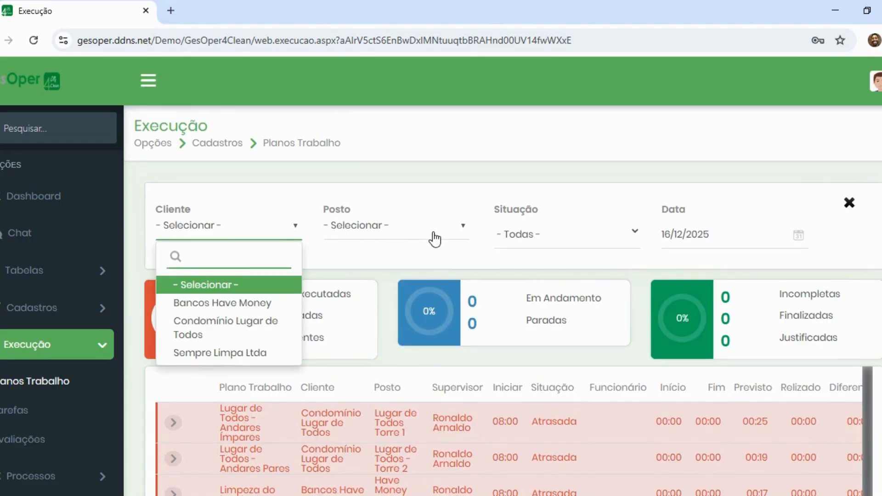
pyautogui.click(572, 235)
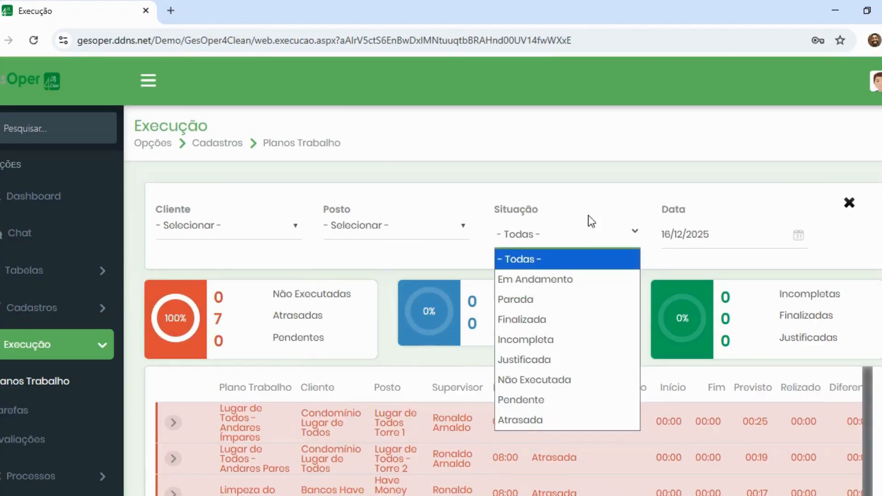
pyautogui.click(555, 200)
pyautogui.scroll(-5, 414, 244)
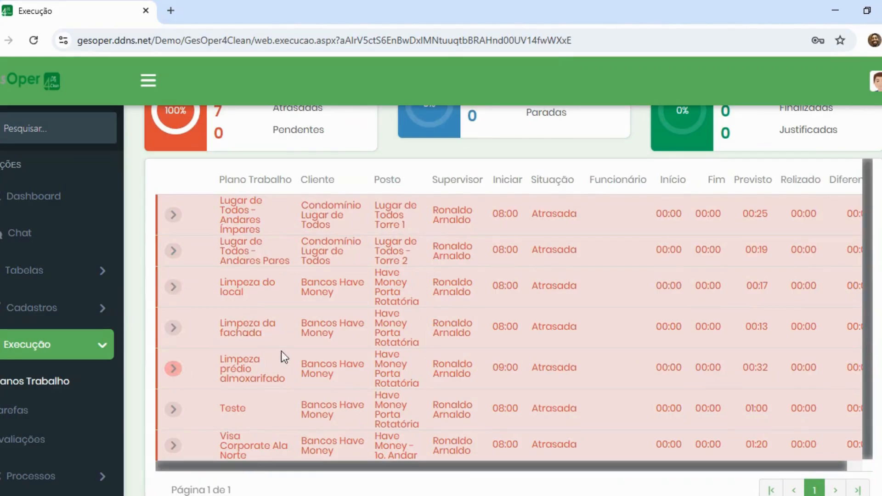
pyautogui.scroll(5, 412, 308)
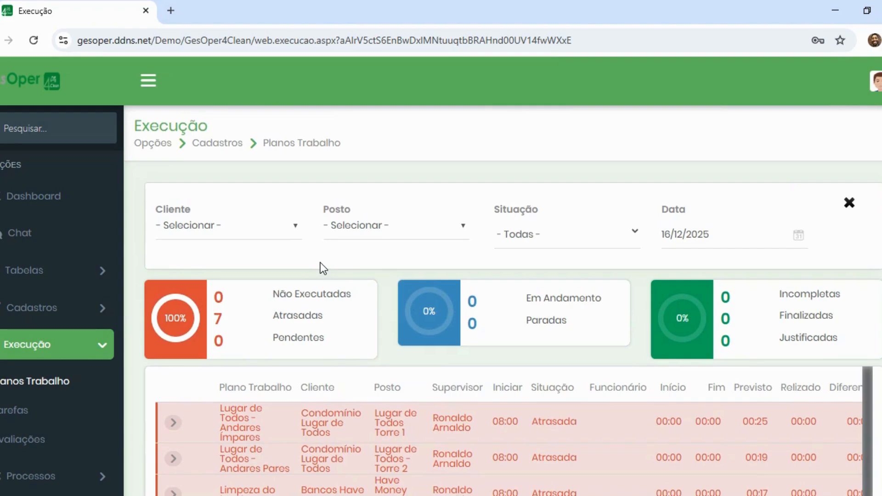
# Step: Open Tarefas under Execução and review its filters and the task execution list down to the page end
pyautogui.scroll(-3, 62, 339)
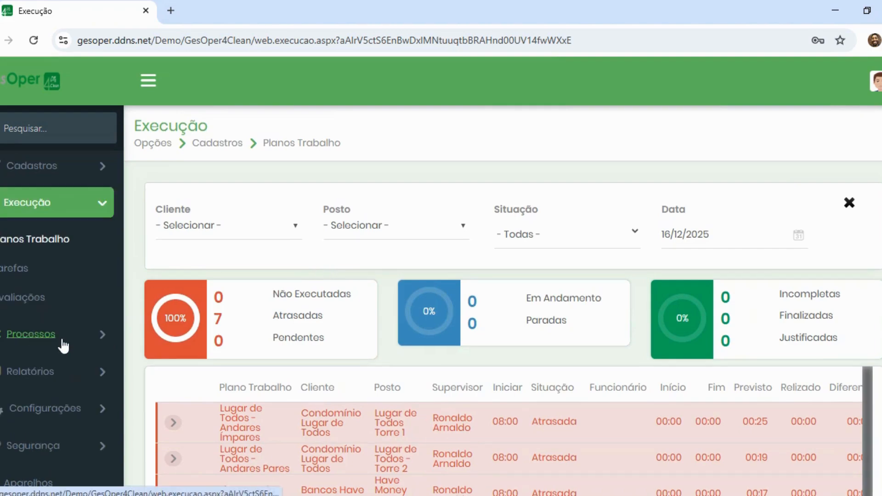
pyautogui.click(28, 274)
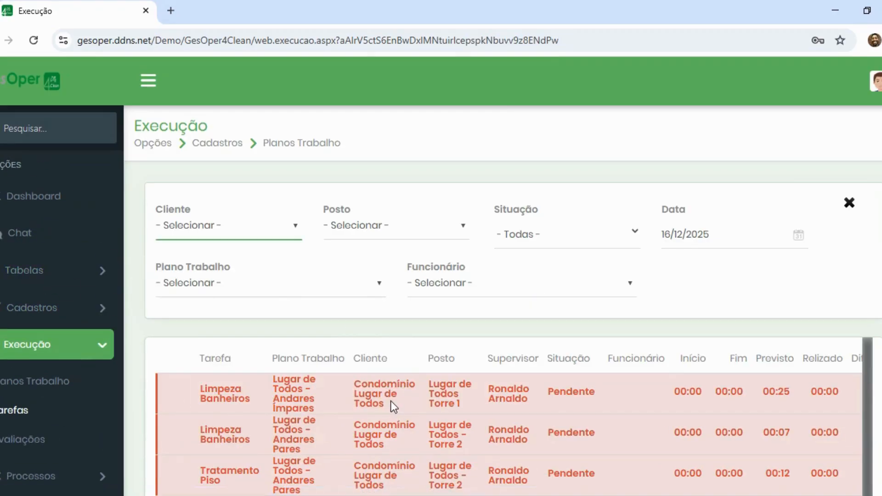
pyautogui.scroll(-2, 436, 387)
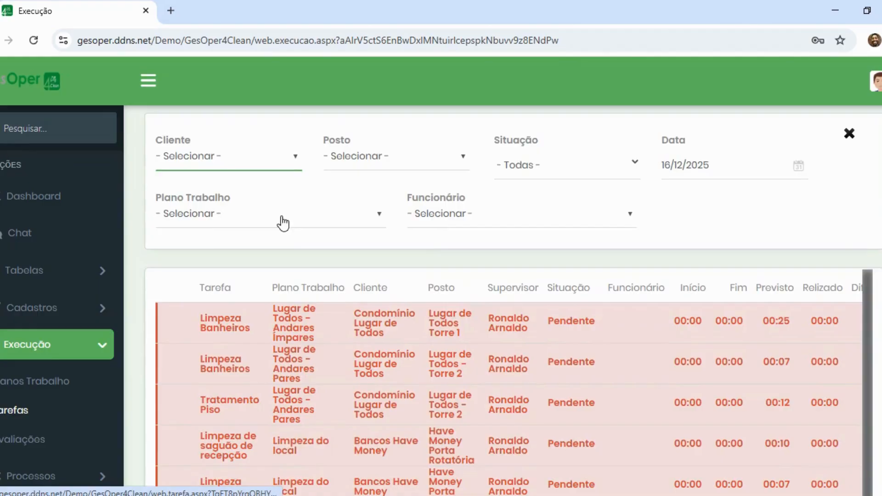
pyautogui.scroll(-6, 376, 359)
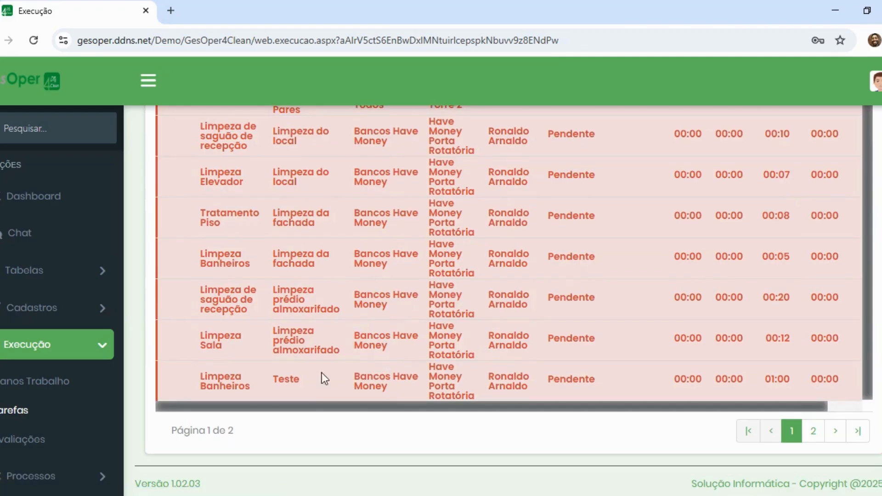
# Step: Open Avaliações under Execução and review the list of task evaluations with their ratings
pyautogui.scroll(-3, 59, 319)
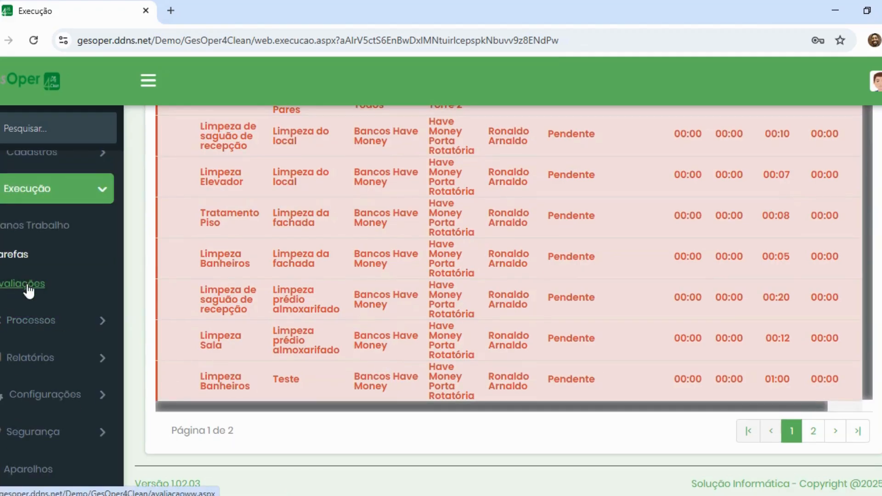
pyautogui.scroll(3, 28, 291)
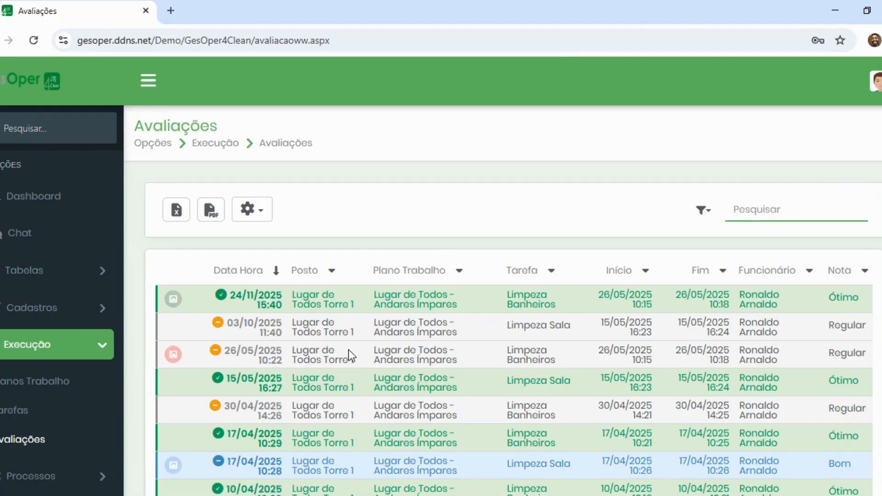
pyautogui.scroll(-1, 41, 383)
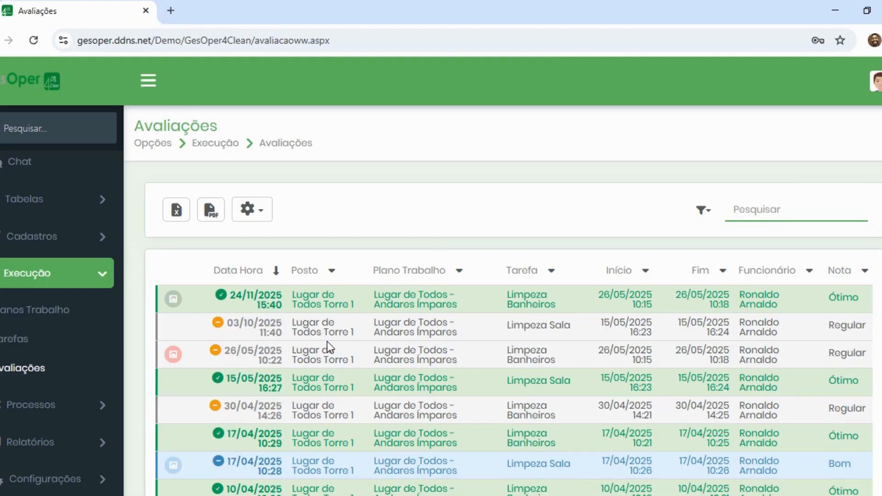
pyautogui.scroll(-3, 317, 343)
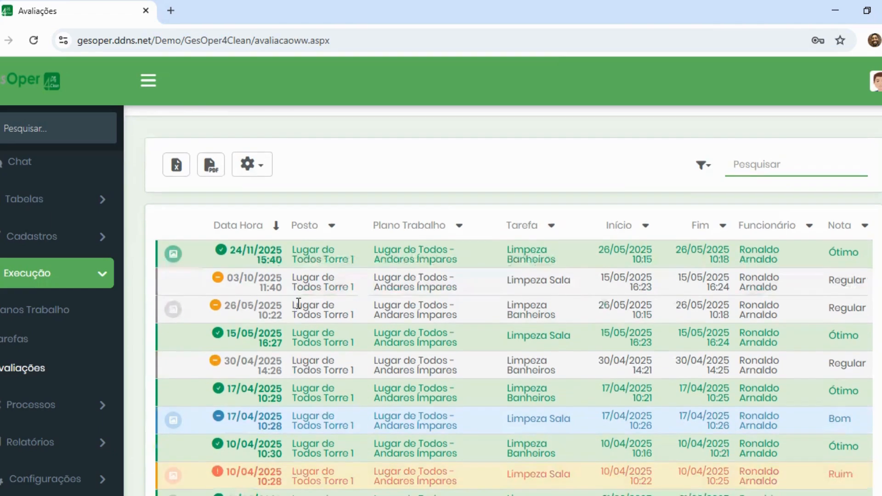
pyautogui.scroll(3, 295, 344)
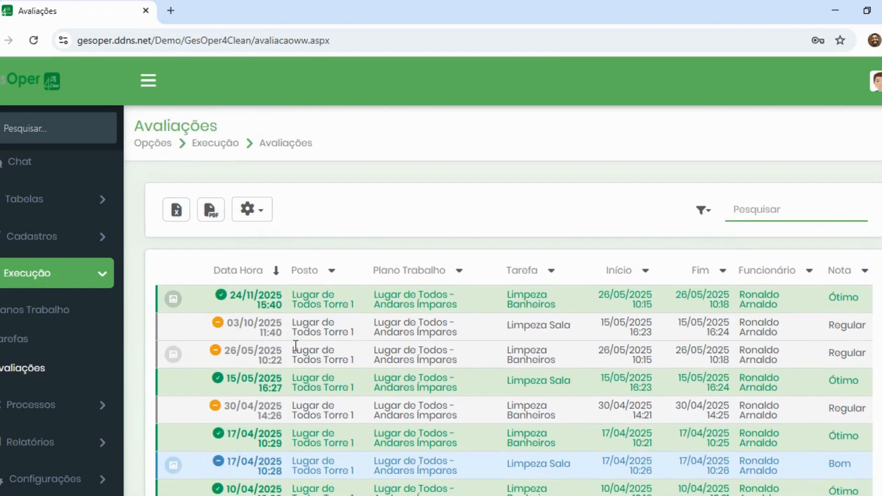
# Step: View the list of extra tasks in Tarefas Extras under Processos
pyautogui.scroll(-2, 10, 340)
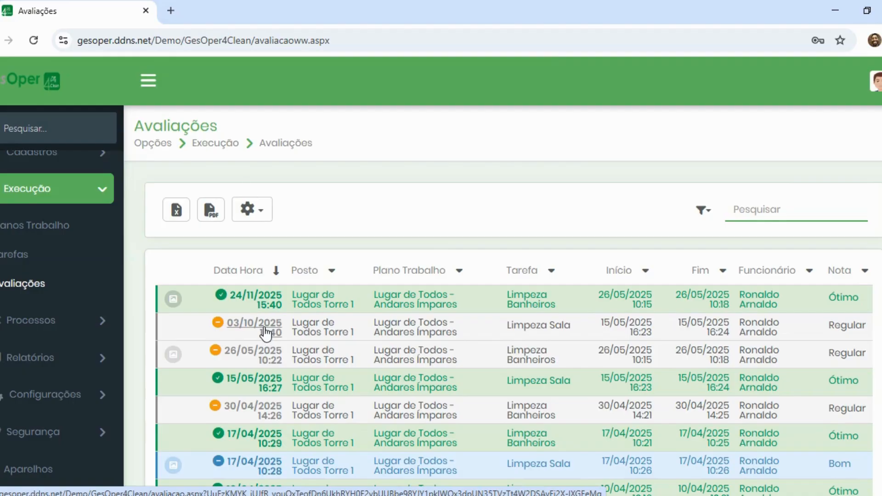
pyautogui.click(44, 327)
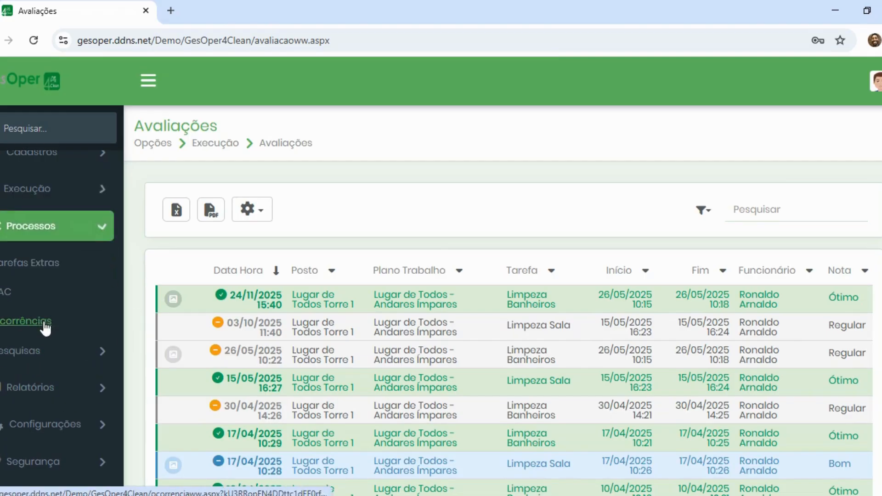
pyautogui.click(49, 265)
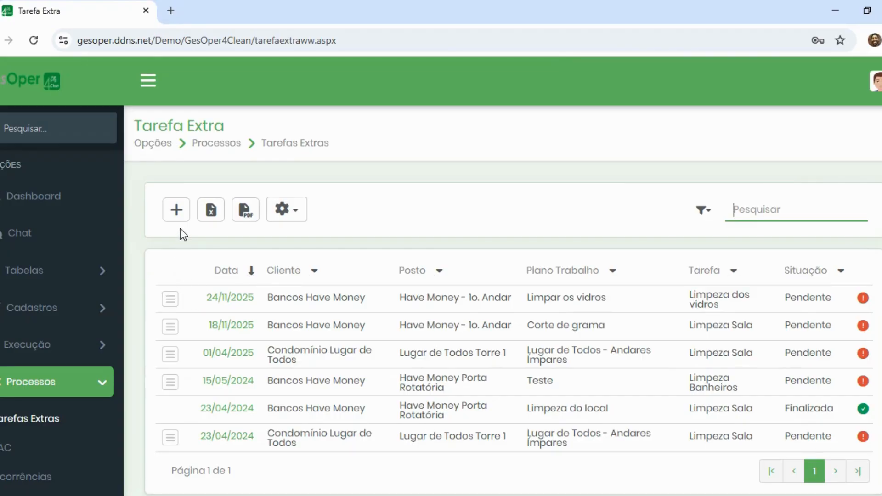
# Step: Start a new extra task for client Bancos Have Money at the post Have Money - 1o. Andar
pyautogui.click(178, 215)
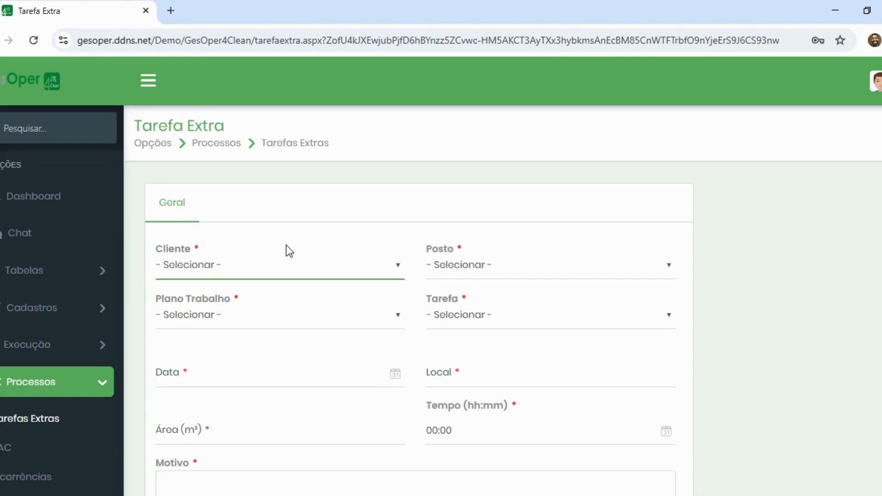
pyautogui.click(390, 266)
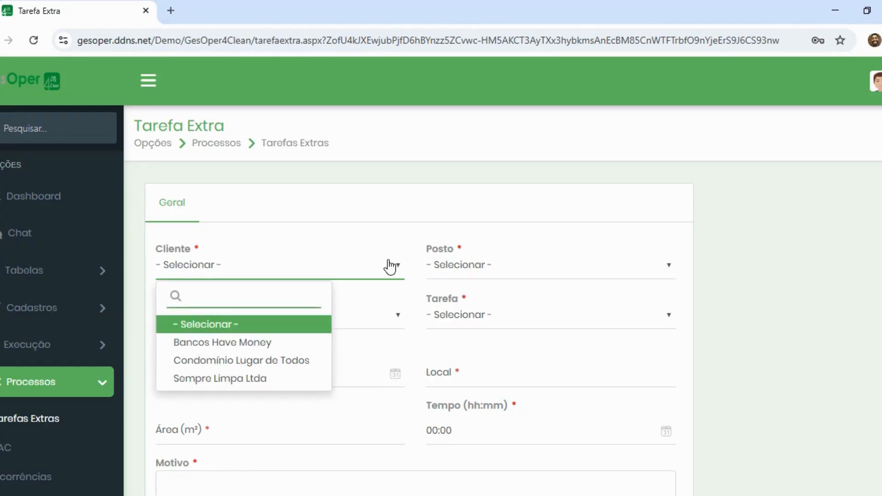
pyautogui.click(388, 271)
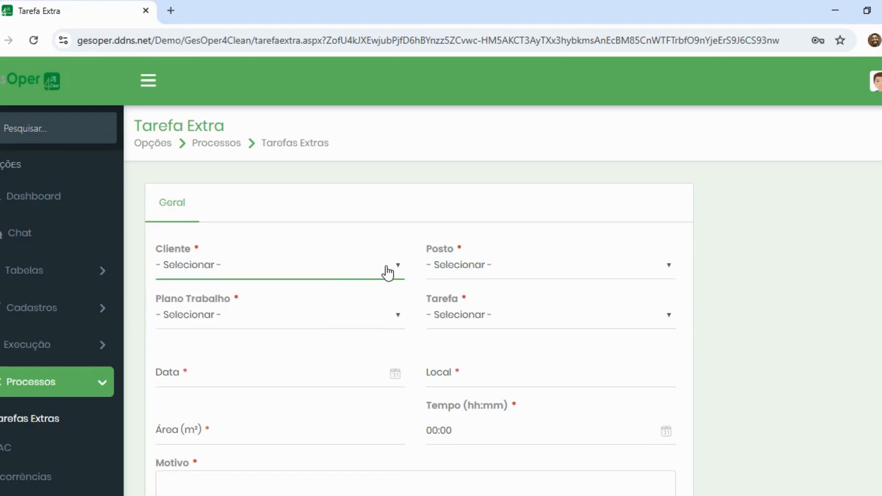
pyautogui.click(388, 272)
pyautogui.click(255, 351)
pyautogui.click(527, 276)
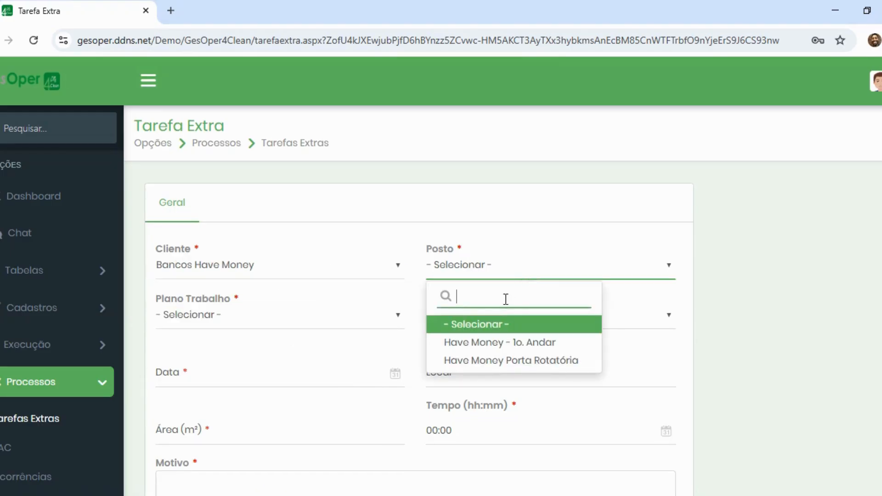
pyautogui.click(494, 342)
# Step: Set the extra task's work plan to Limpar os vidros and its task to Limpeza Sala, and review the remaining fields down to Motivo
pyautogui.click(367, 324)
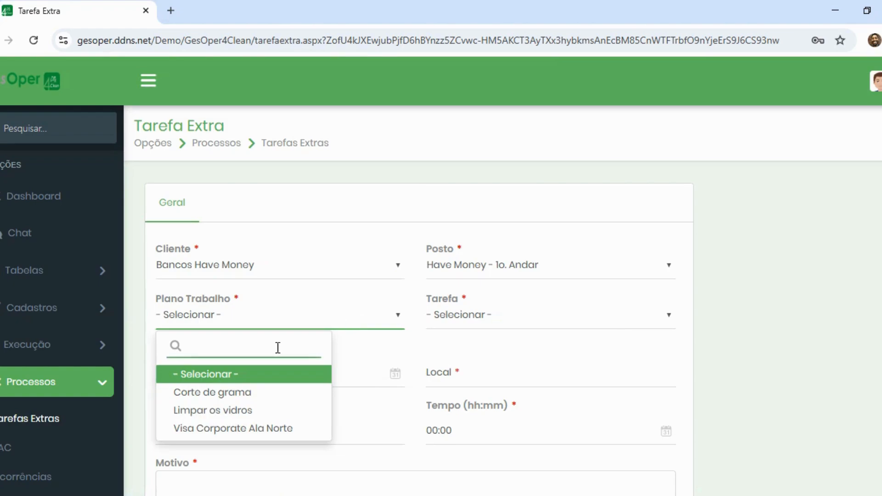
pyautogui.click(231, 413)
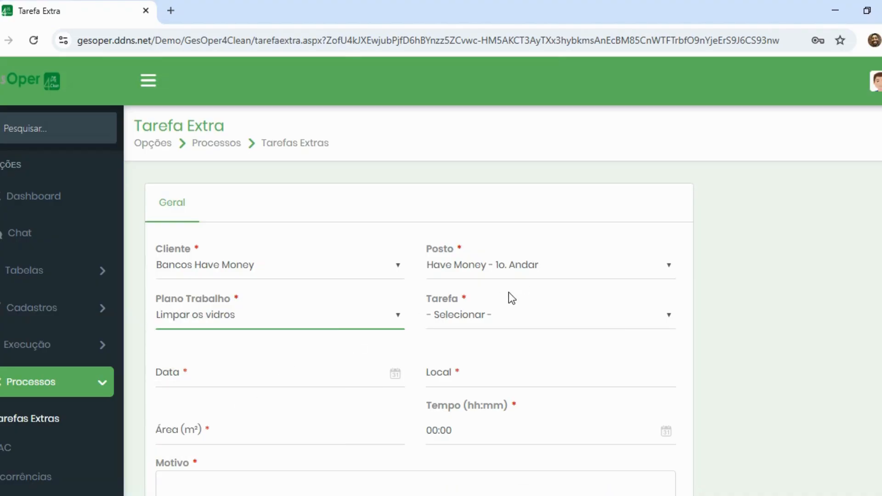
pyautogui.click(508, 322)
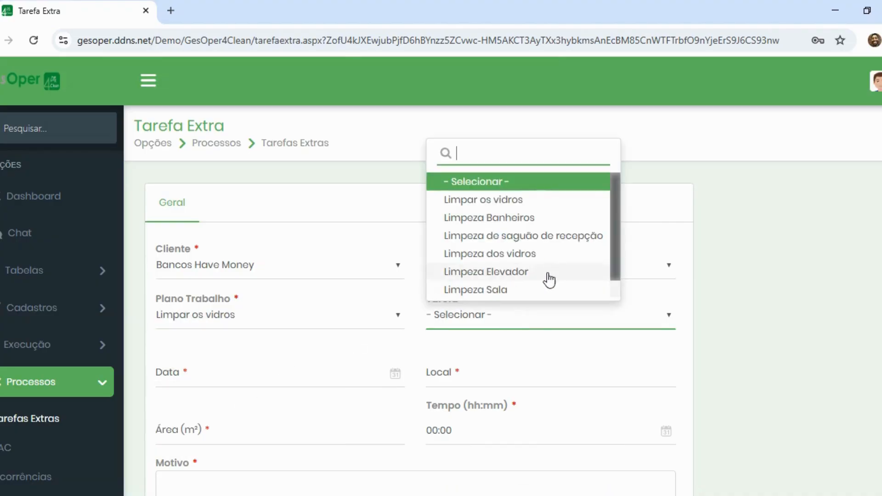
pyautogui.click(483, 291)
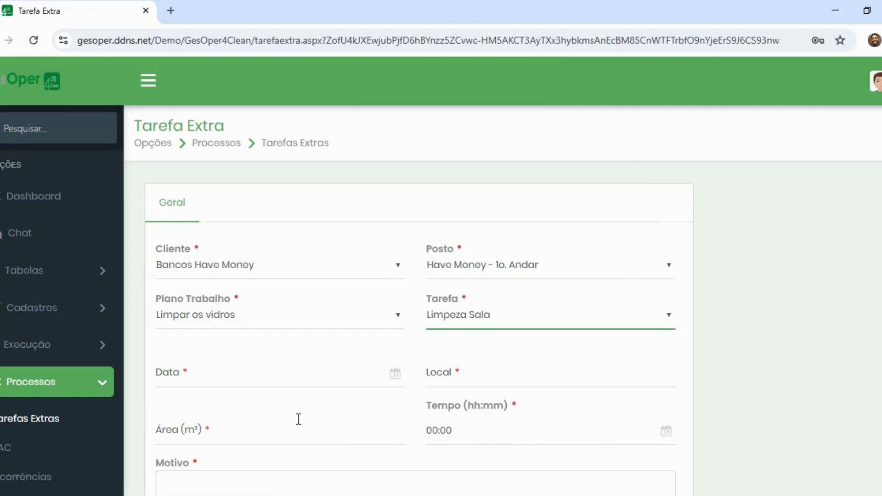
pyautogui.scroll(-1, 294, 409)
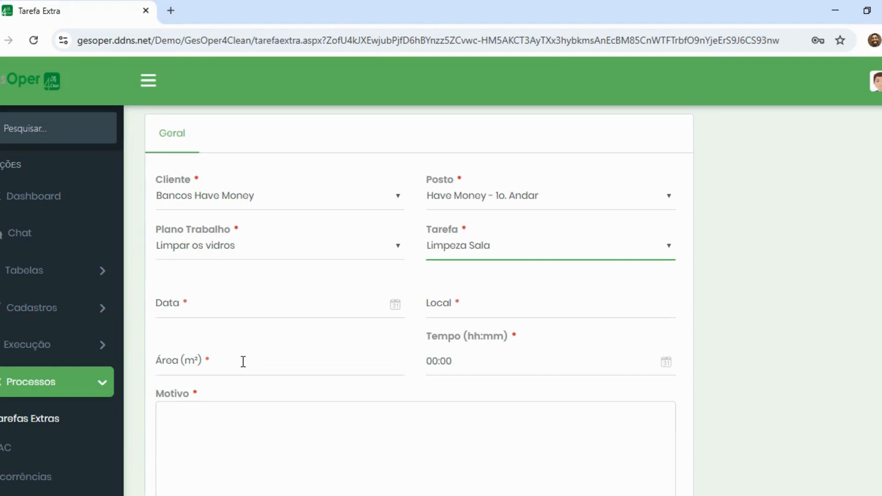
pyautogui.scroll(-3, 289, 405)
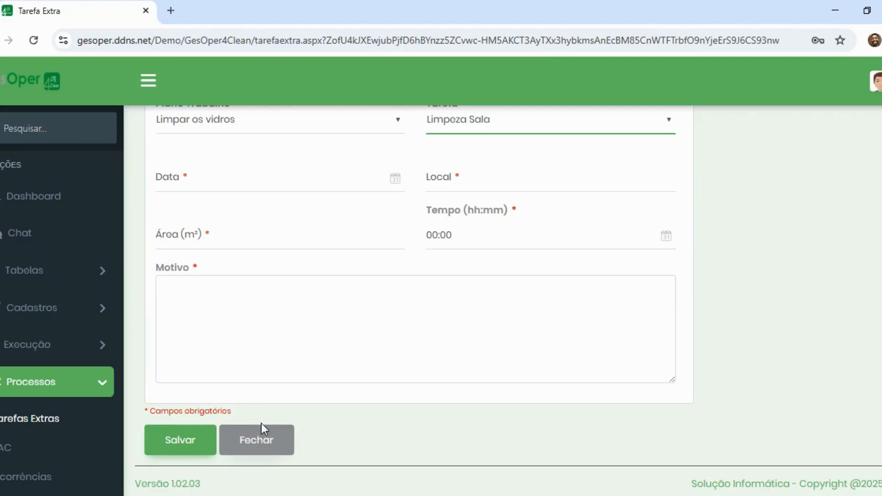
# Step: Close the extra task form without saving and view the SAC records list under Processos
pyautogui.click(262, 444)
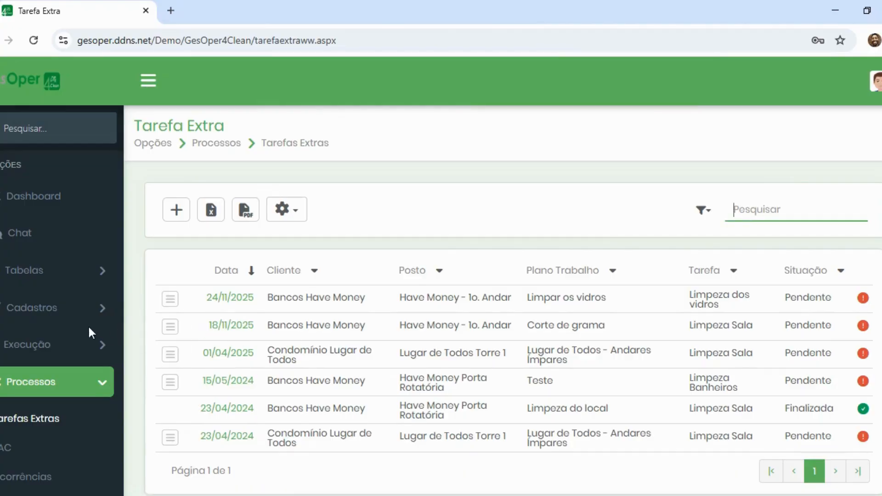
pyautogui.scroll(-3, 88, 332)
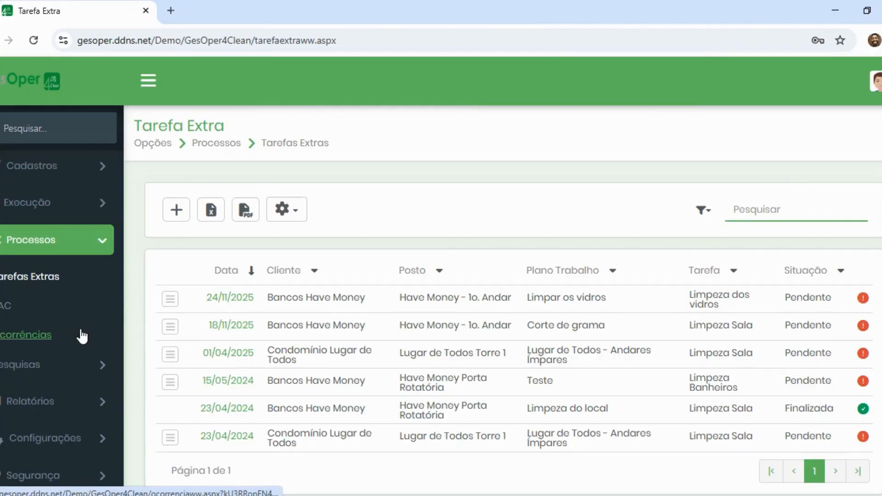
pyautogui.click(10, 312)
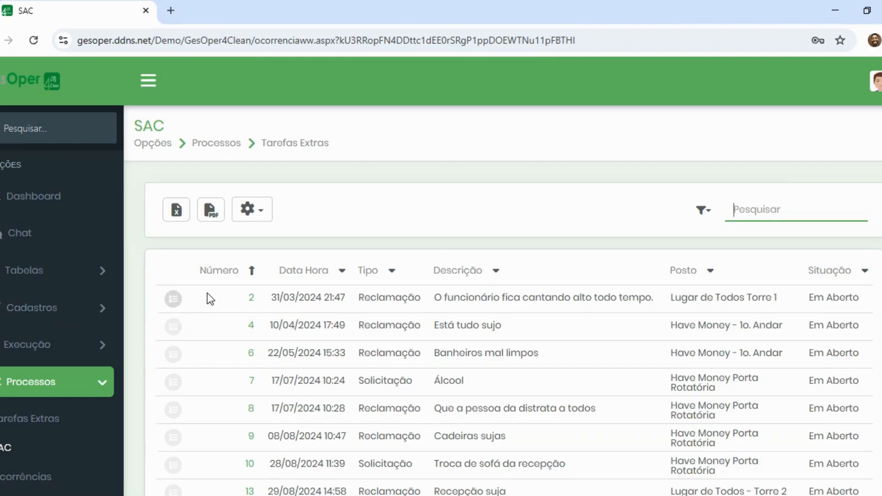
pyautogui.click(177, 216)
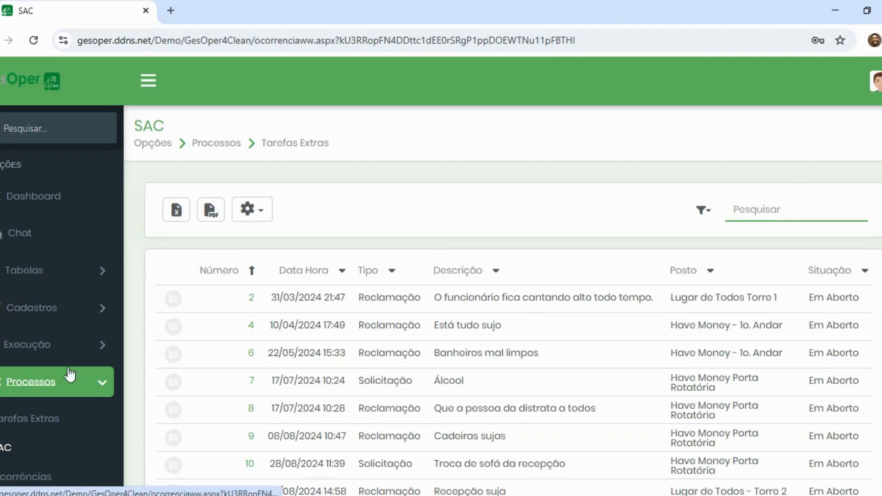
# Step: Open Ocorrências under Processos and review the list of recorded occurrences
pyautogui.scroll(-1, 69, 375)
pyautogui.scroll(-1, 52, 363)
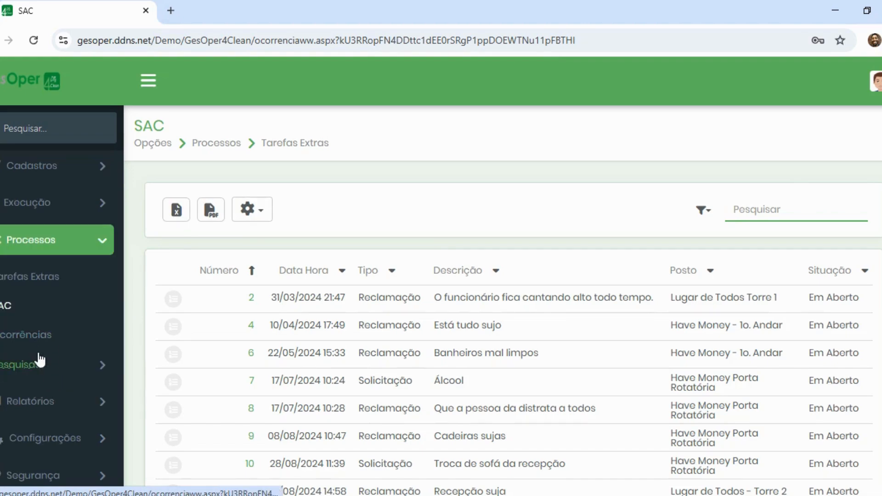
pyautogui.click(44, 336)
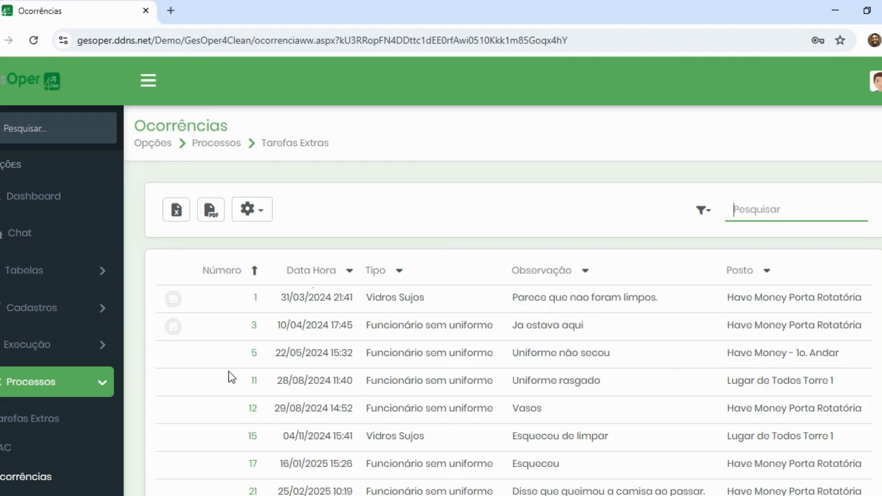
# Step: View the Itens list in Pesquisas under Processos
pyautogui.scroll(-3, 55, 405)
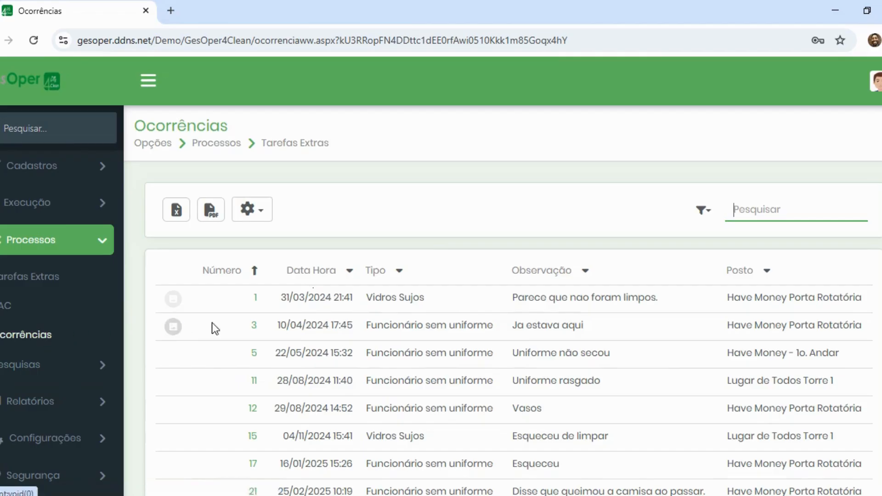
pyautogui.click(31, 366)
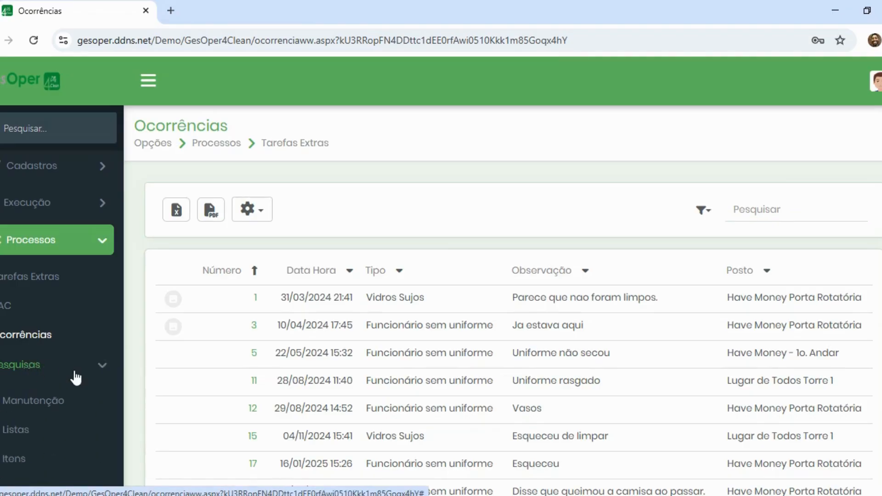
pyautogui.scroll(-3, 75, 377)
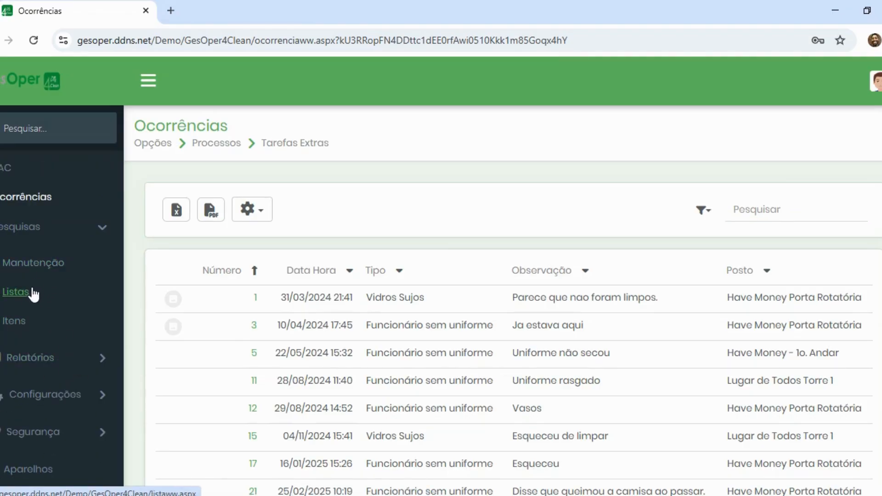
pyautogui.click(30, 326)
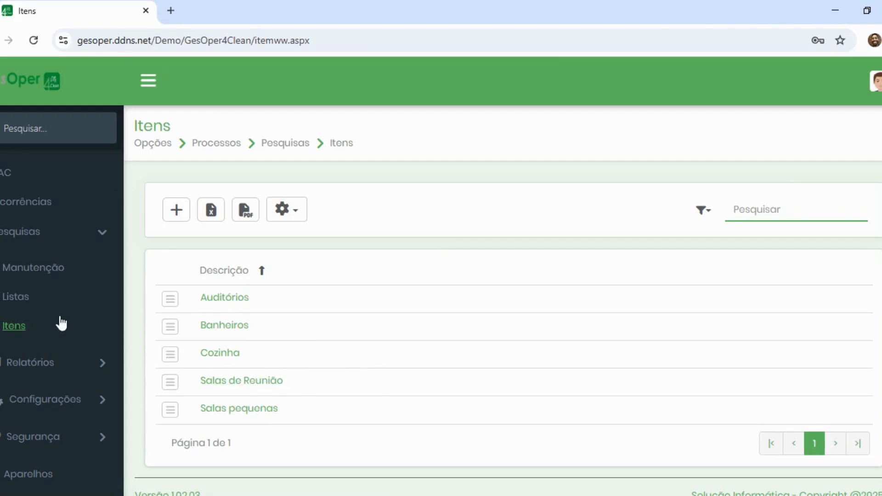
# Step: Open the Execuções report under Relatórios and review its filters, including Situação and Tipo
pyautogui.scroll(-1, 59, 340)
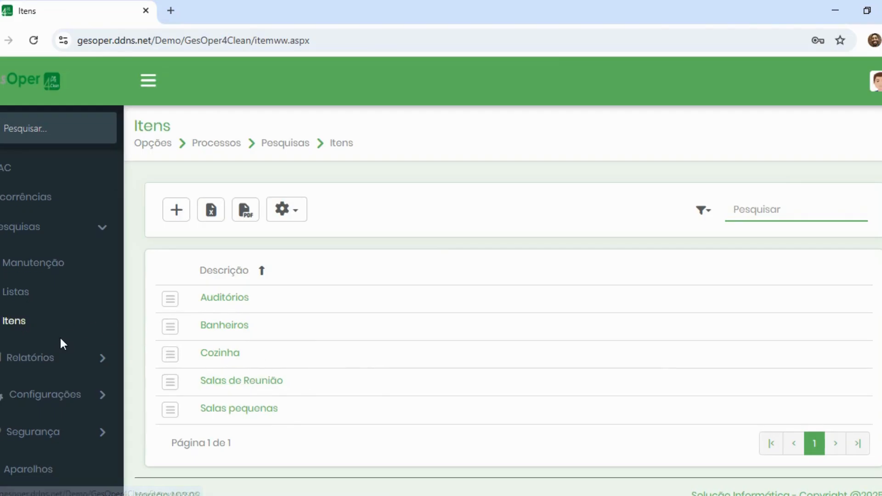
pyautogui.click(46, 362)
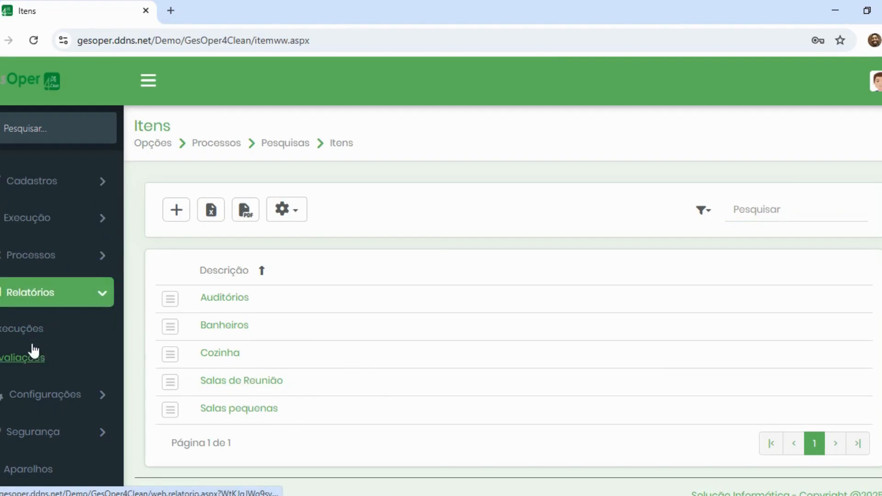
pyautogui.click(37, 333)
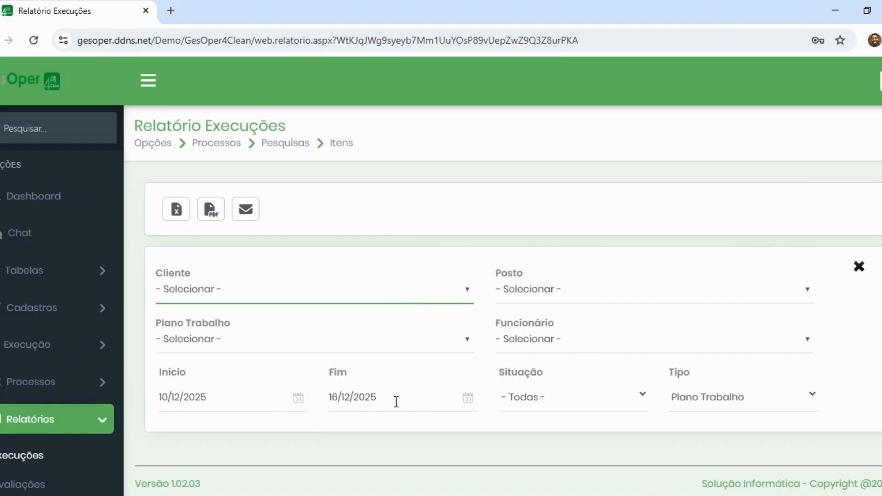
pyautogui.click(596, 397)
pyautogui.click(597, 397)
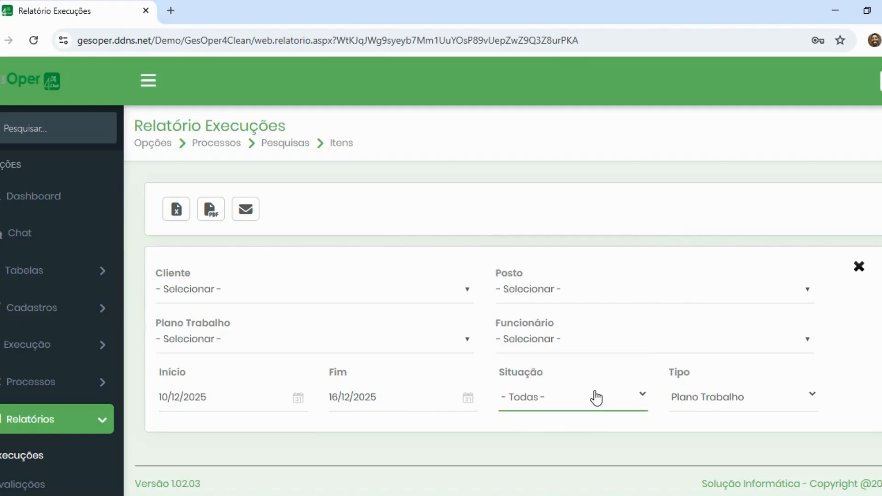
pyautogui.click(702, 398)
pyautogui.click(701, 398)
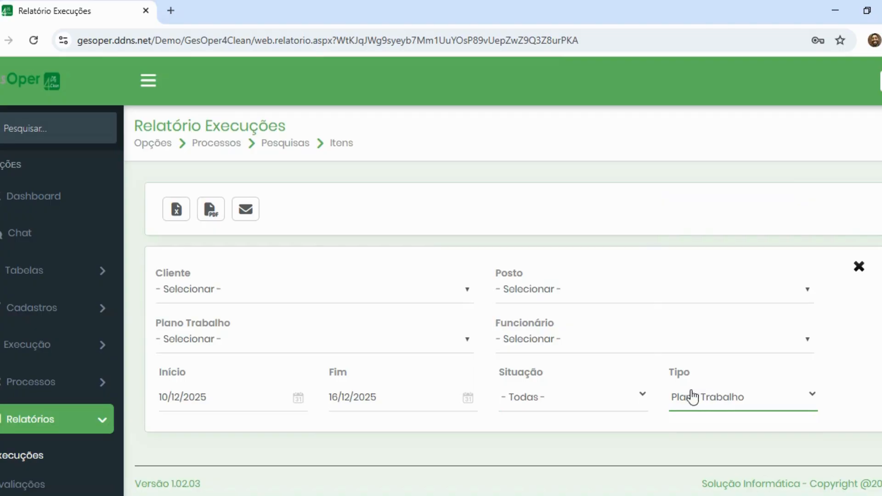
# Step: Open the Avaliações report and review its client choices, remaining filters and the Observações and Imagens options under Incluir
pyautogui.scroll(-1, 90, 390)
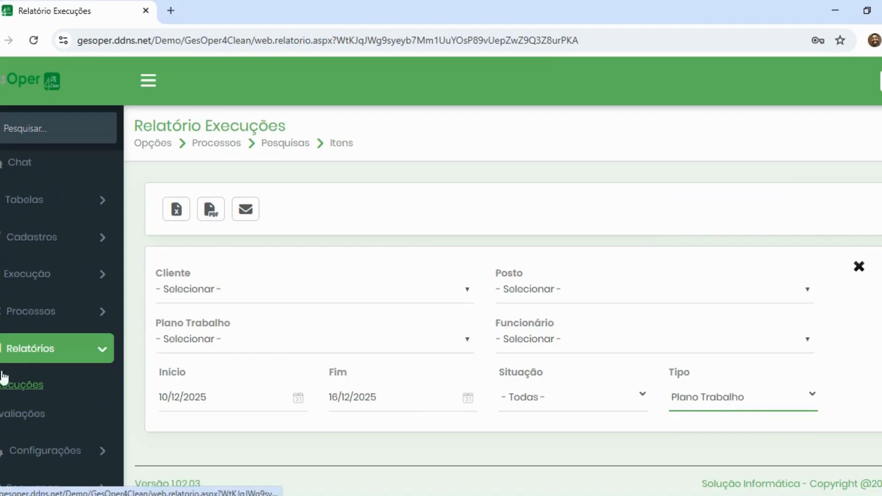
pyautogui.click(30, 414)
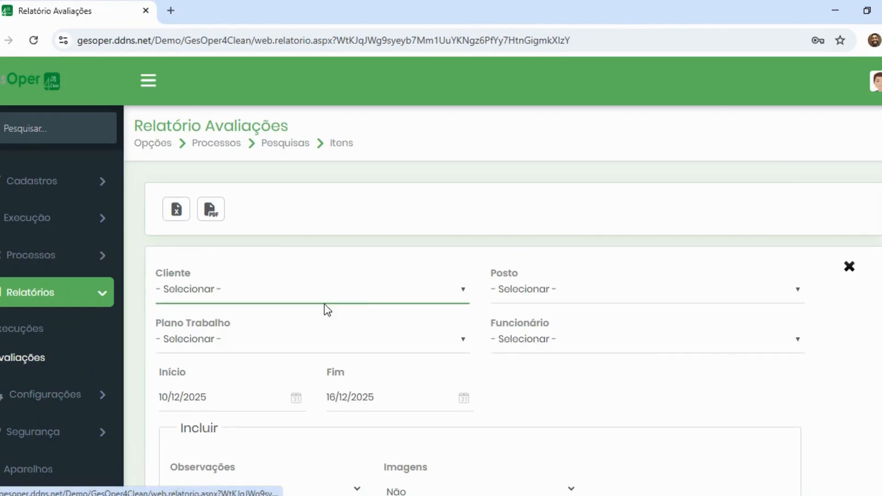
pyautogui.click(459, 294)
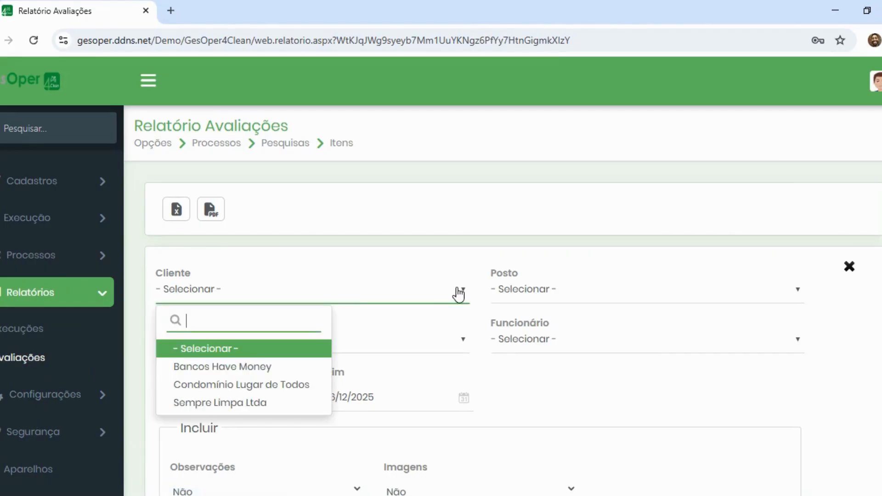
pyautogui.click(457, 294)
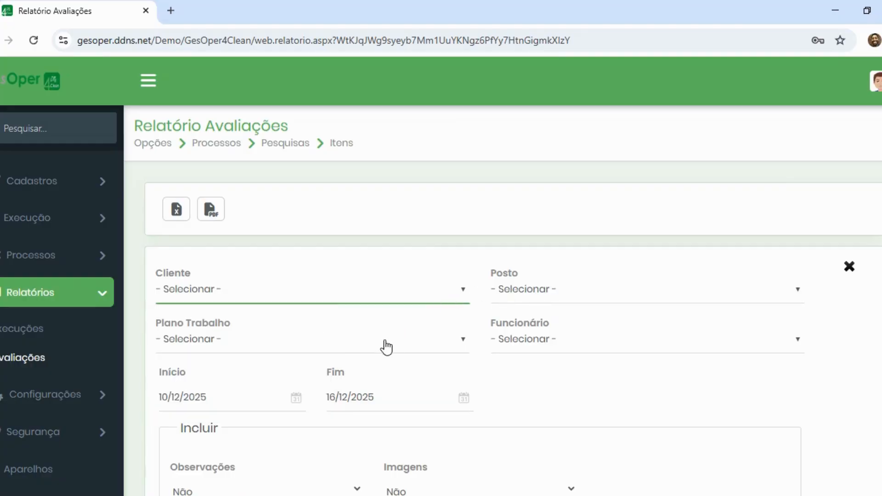
pyautogui.scroll(-2, 417, 349)
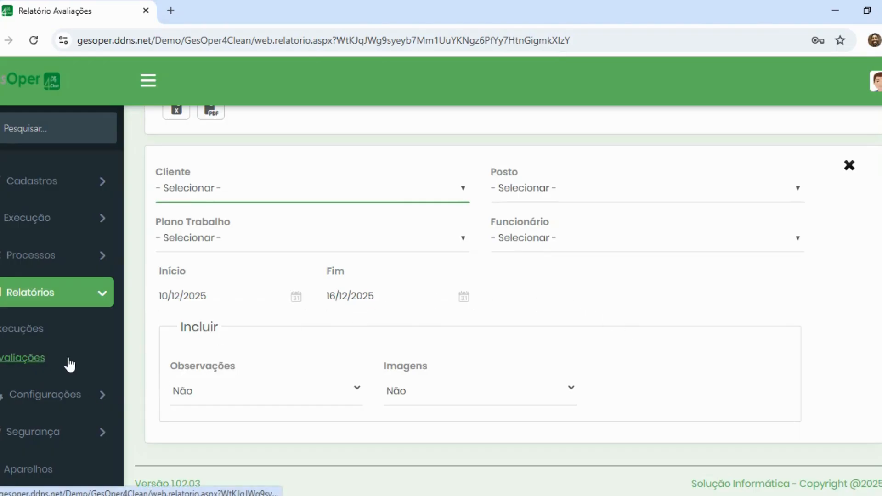
# Step: Review the Empresa app settings under Configurações, from the banner to Tarefa Online, and open the Serviço page
pyautogui.click(43, 396)
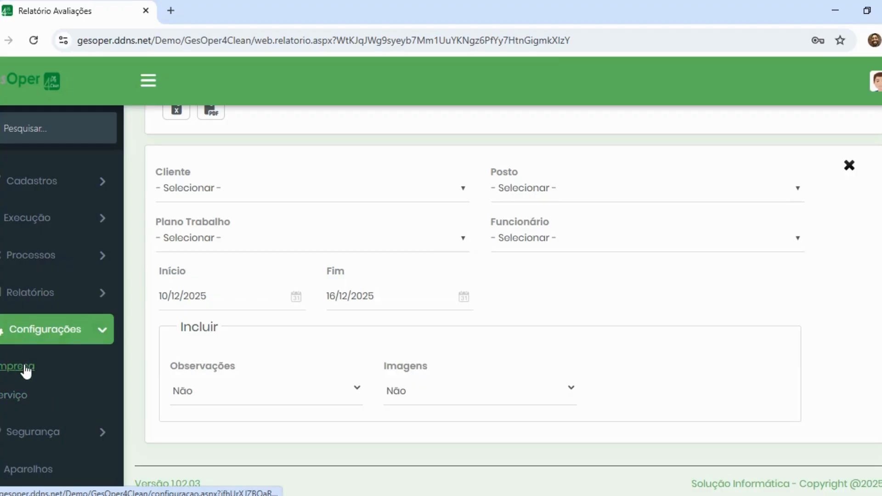
pyautogui.click(26, 367)
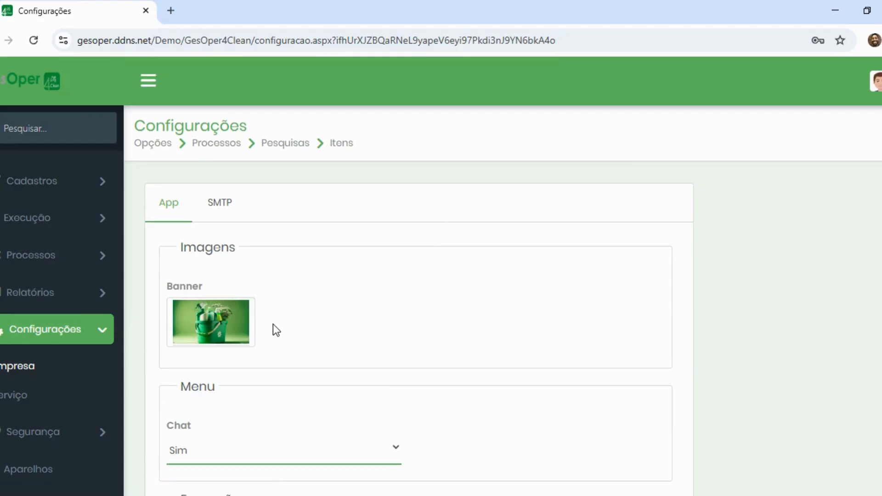
pyautogui.moveTo(235, 326)
pyautogui.scroll(-1, 309, 393)
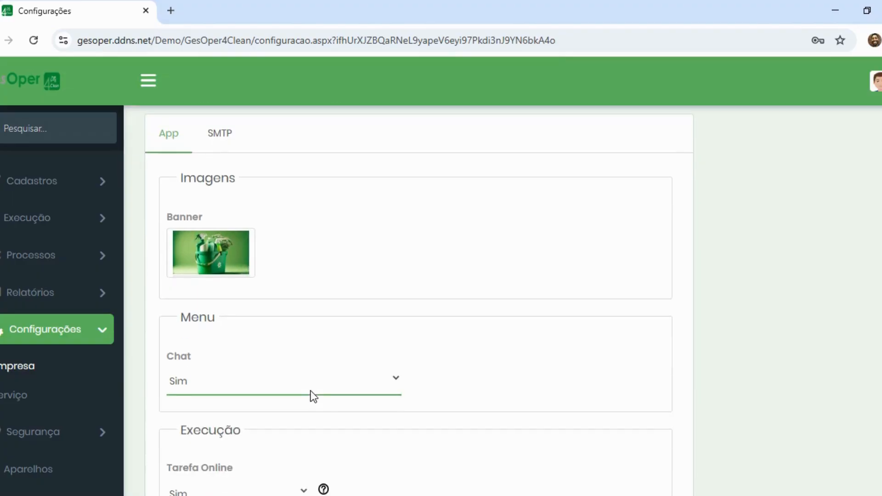
pyautogui.scroll(-2, 365, 376)
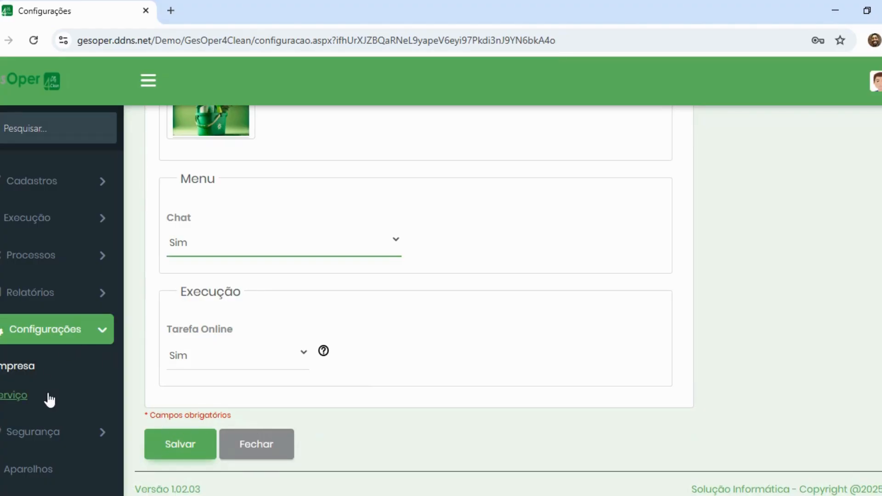
pyautogui.click(17, 396)
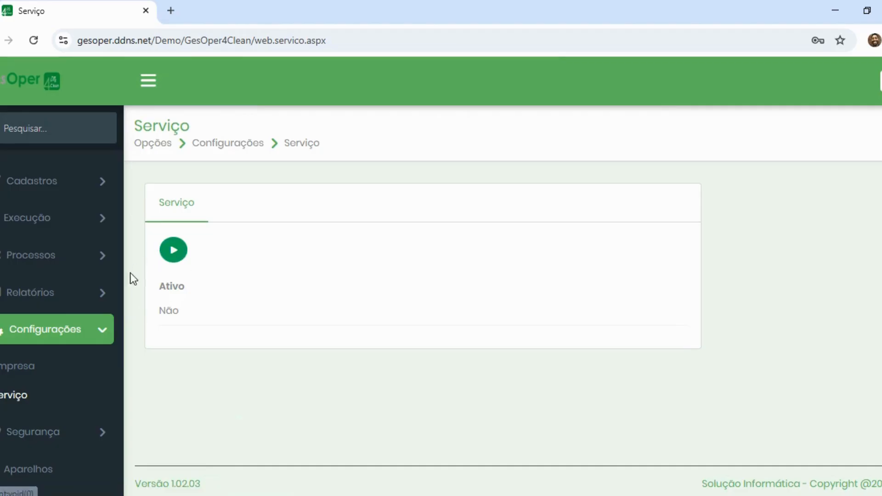
# Step: View the Usuários list under Segurança and the Aparelhos list of registered devices
pyautogui.click(42, 433)
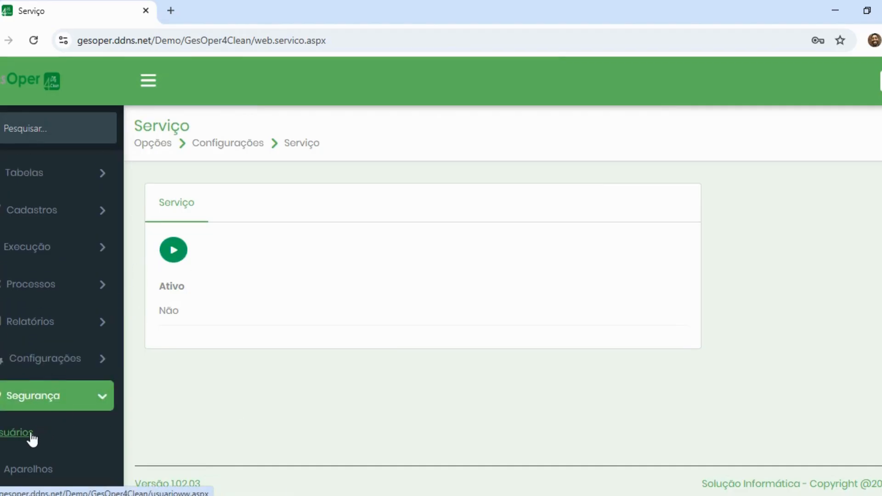
pyautogui.click(32, 437)
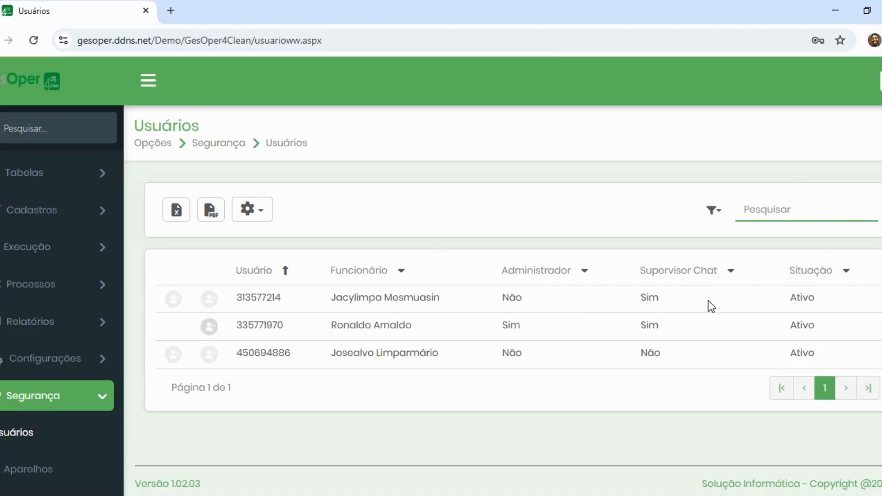
pyautogui.click(34, 467)
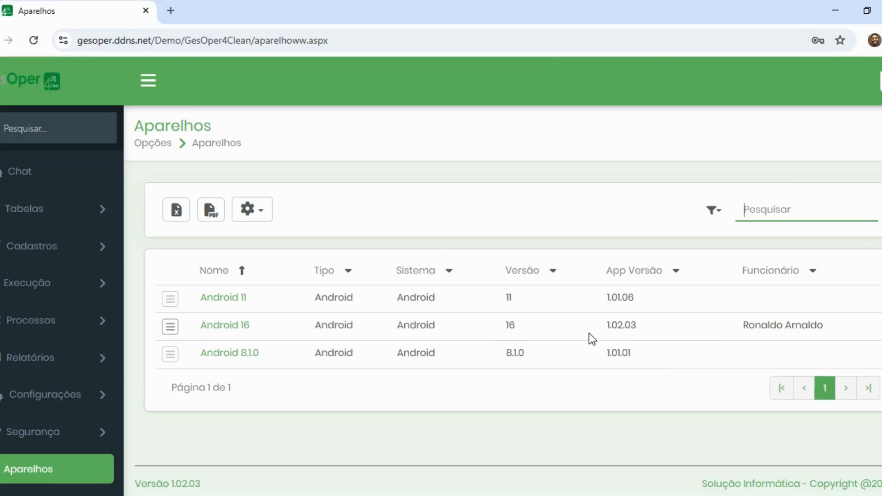
pyautogui.scroll(2, 105, 239)
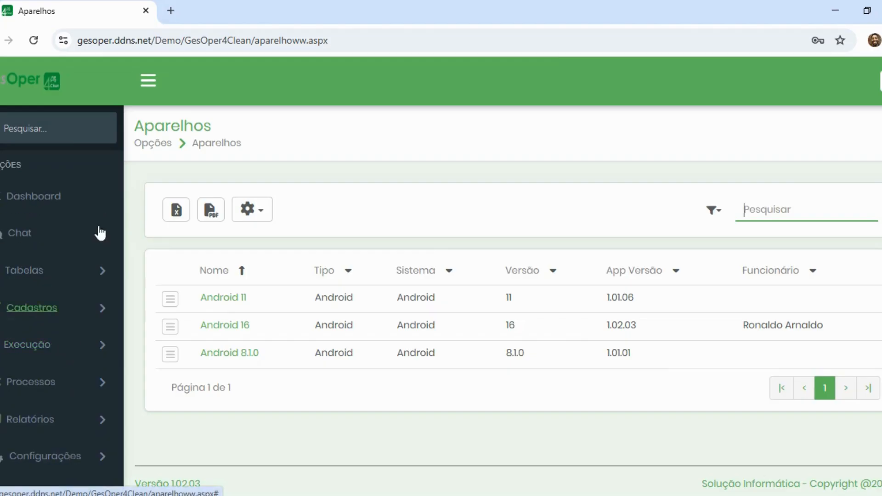
# Step: Switch to AnyDesk and connect to the phone using its suggested recent address
pyautogui.click(834, 14)
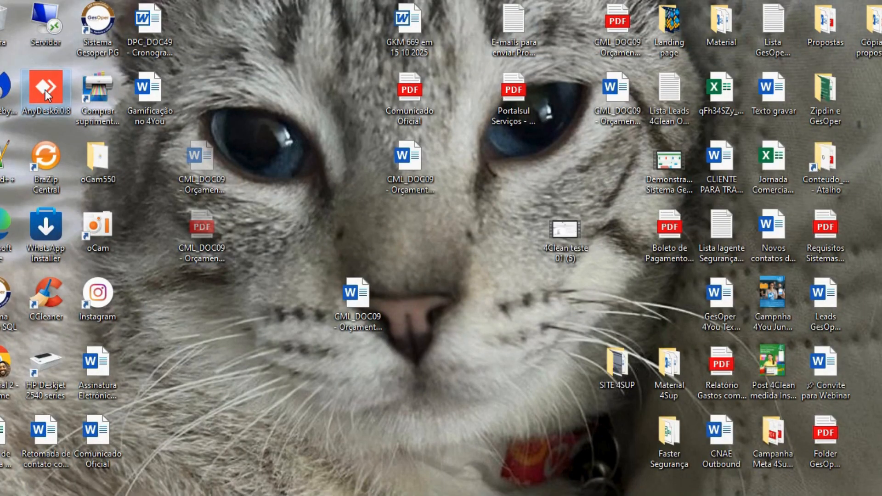
pyautogui.doubleClick(45, 90)
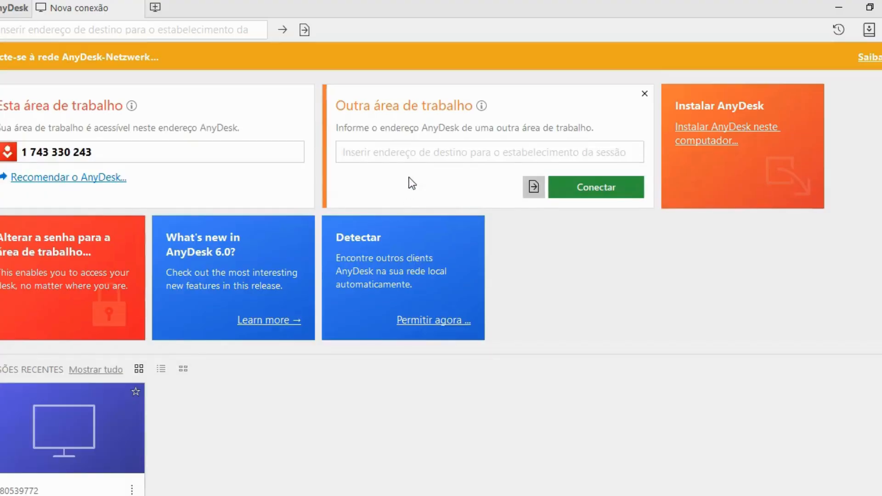
pyautogui.click(399, 129)
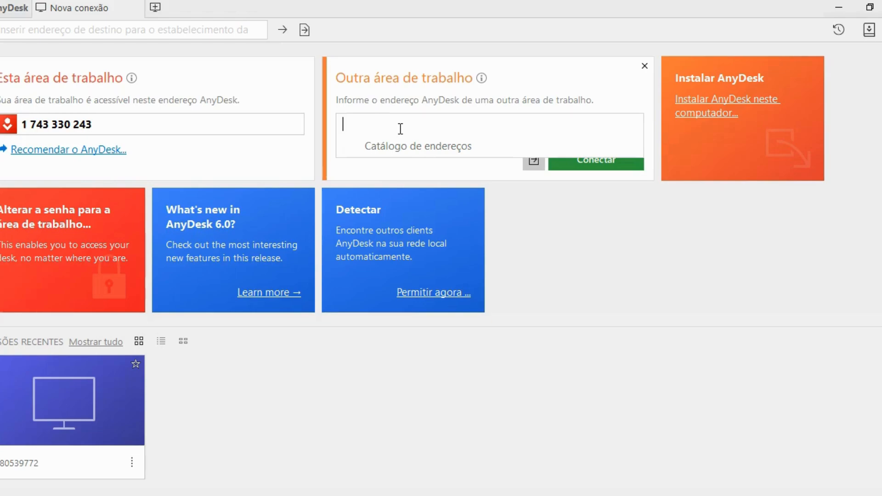
pyautogui.write('1')
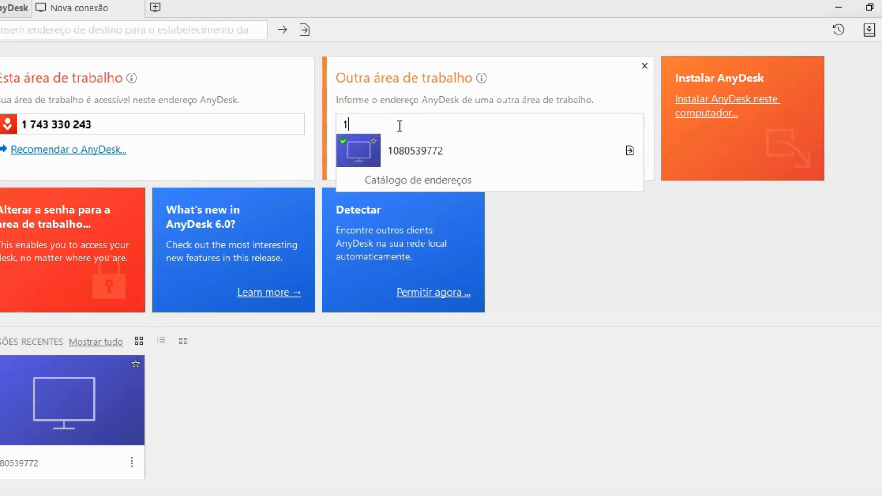
pyautogui.click(393, 156)
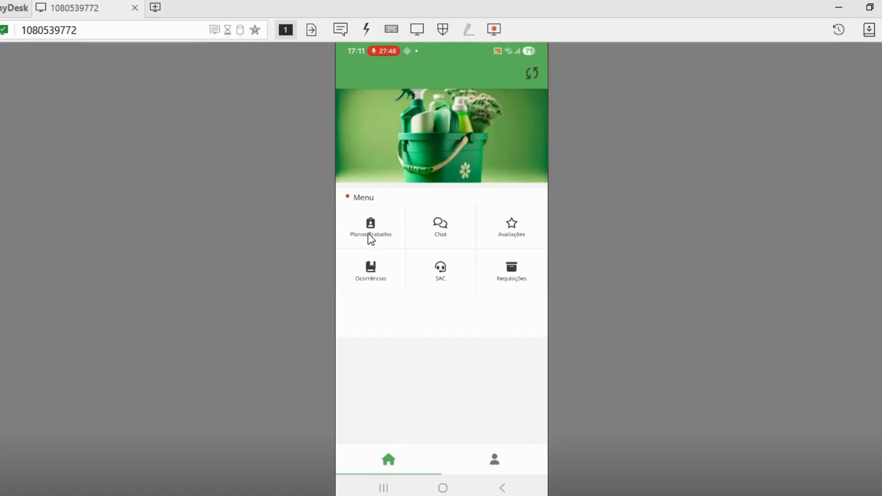
# Step: Return the connected phone to its home screen
pyautogui.press('Home')
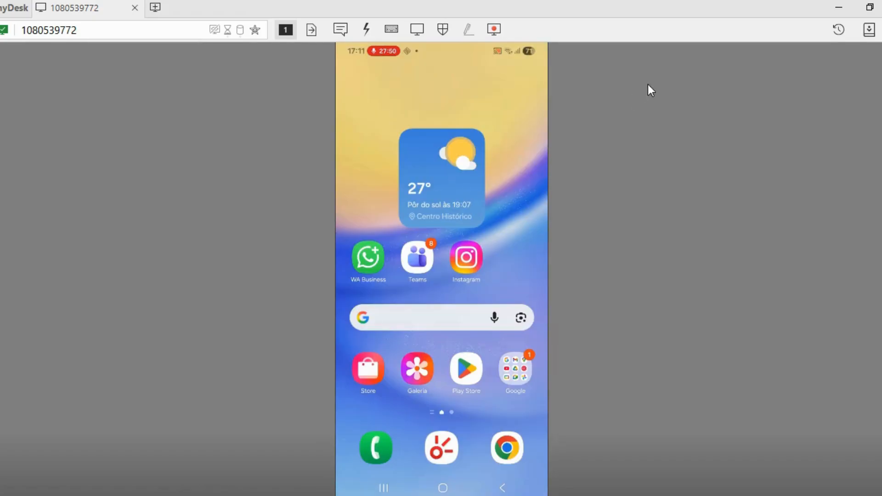